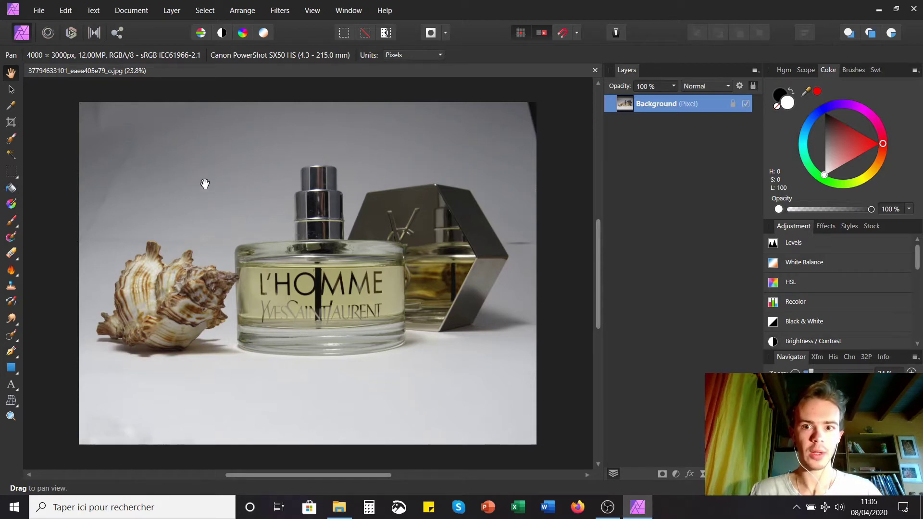
# Remove the dark patch in the photo's upper-right corner with the Inpainting Brush set to a width of 216 px
pyautogui.scroll(2, 130, 192)
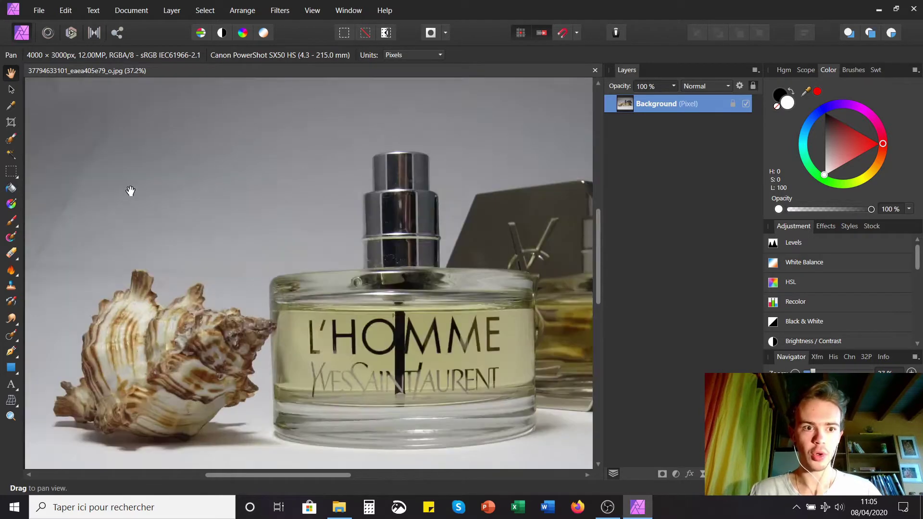
pyautogui.scroll(-2, 130, 192)
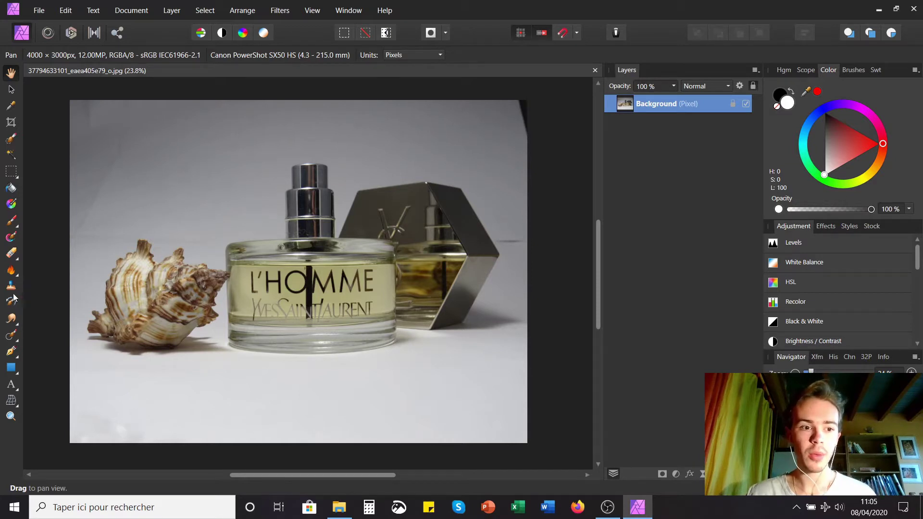
pyautogui.click(18, 343)
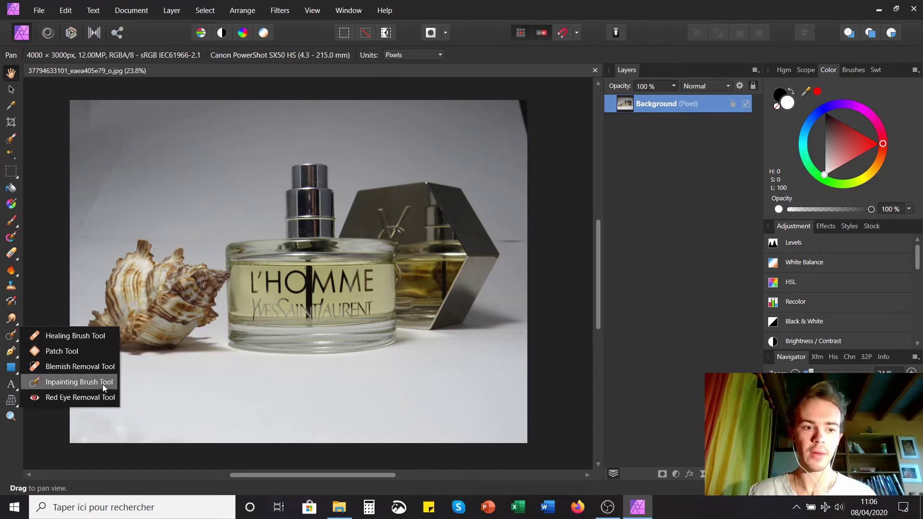
pyautogui.click(73, 382)
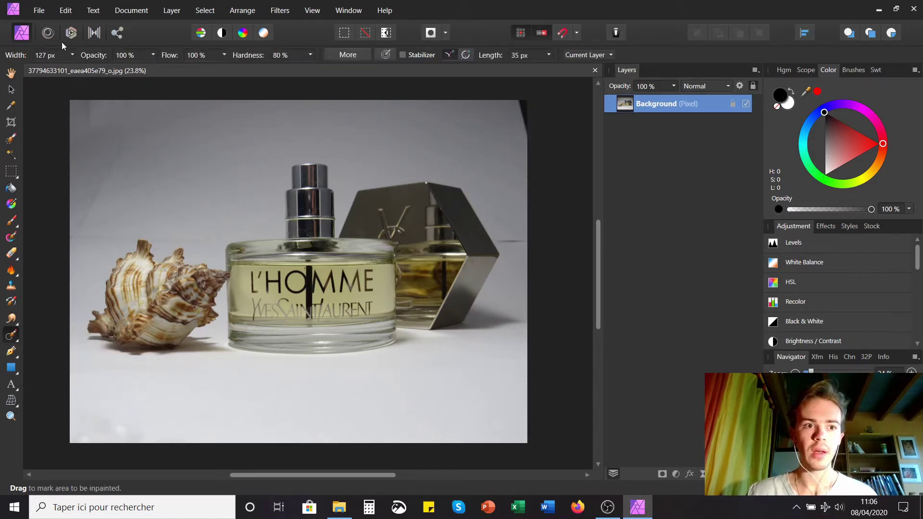
pyautogui.moveTo(73, 55); pyautogui.dragTo(81, 70)
pyautogui.moveTo(519, 106); pyautogui.dragTo(525, 132)
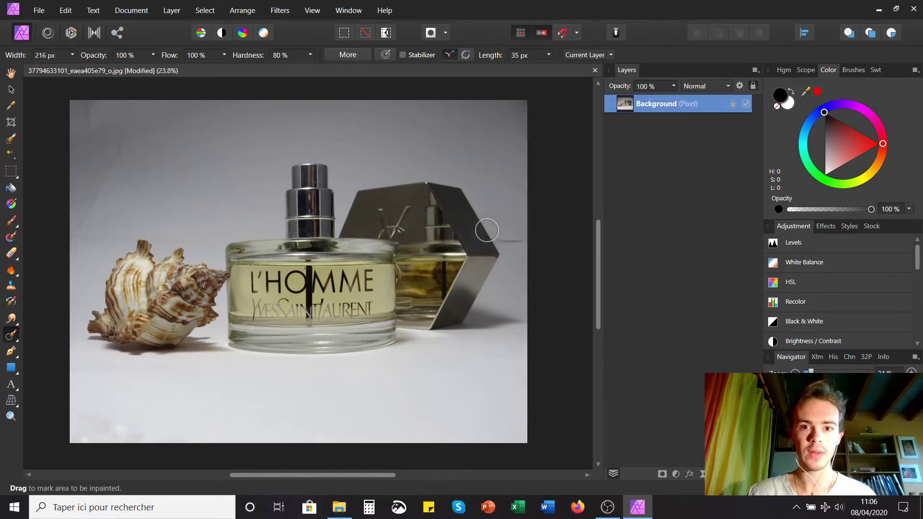
# Inpaint the creases in the grey backdrop at the photo's upper-left corner, along its left edge and above the shell
pyautogui.moveTo(94, 108); pyautogui.dragTo(89, 123)
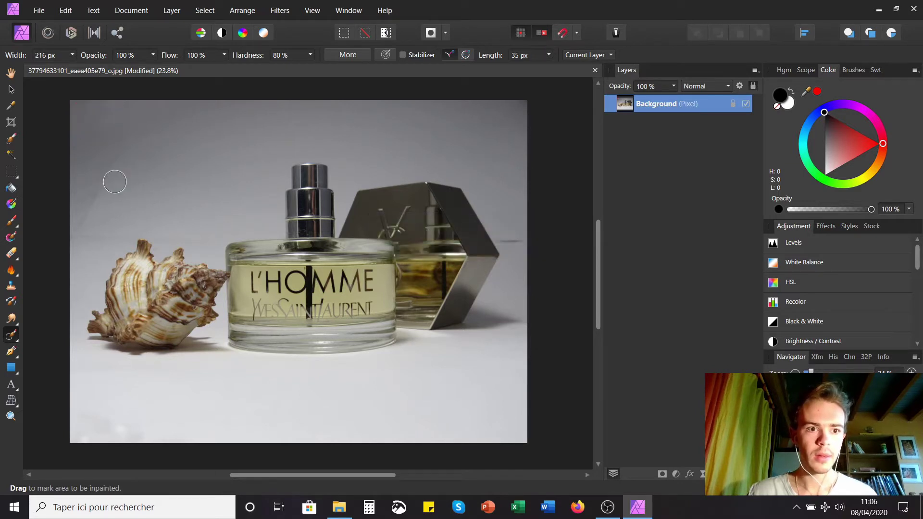
pyautogui.moveTo(123, 133); pyautogui.dragTo(69, 236)
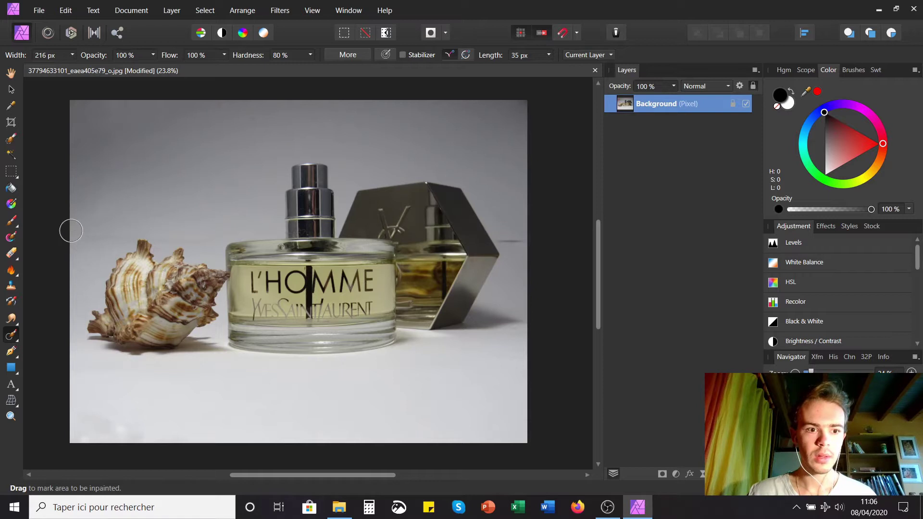
pyautogui.moveTo(67, 235); pyautogui.dragTo(129, 237)
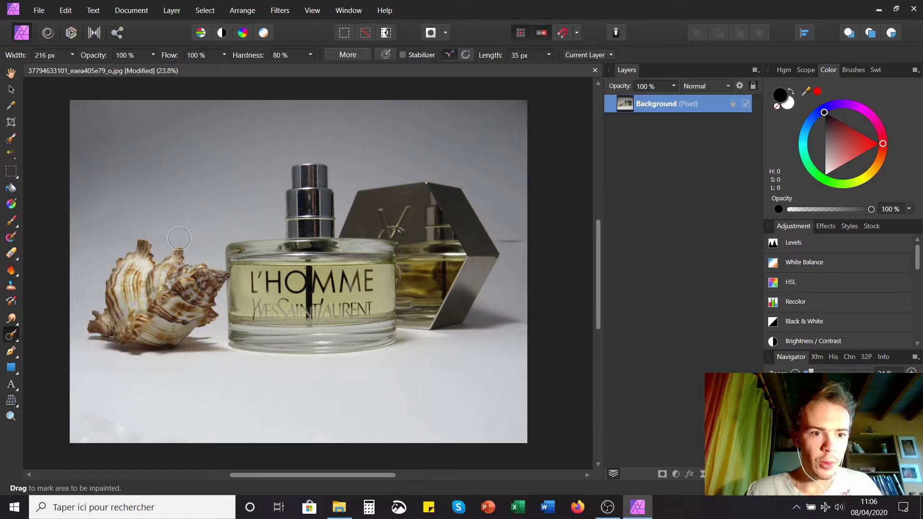
pyautogui.scroll(3, 185, 239)
pyautogui.moveTo(156, 243)
pyautogui.mouseDown()
pyautogui.moveTo(257, 241)
pyautogui.moveTo(237, 244)
pyautogui.mouseUp()
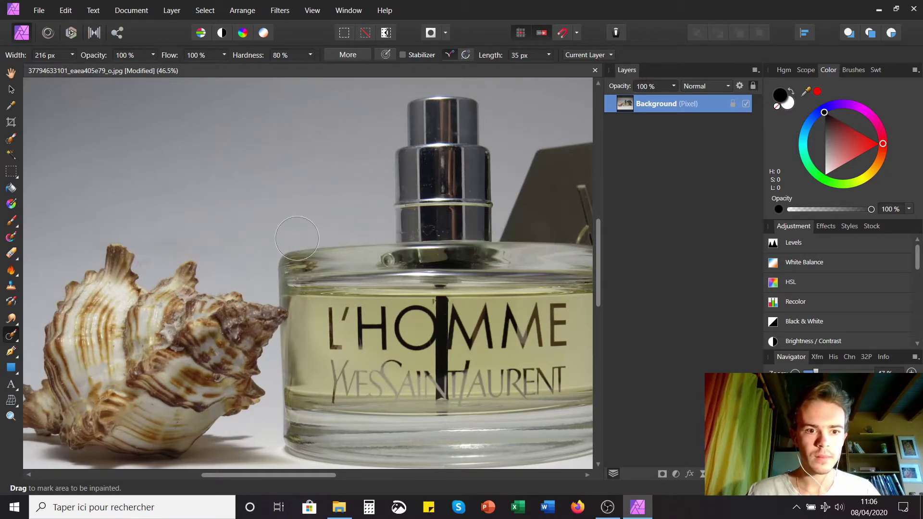
# Inpaint the dark line in the backdrop beside the hexagonal box and touch up the photo's upper-right corner
pyautogui.scroll(-7, 385, 231)
pyautogui.scroll(6, 506, 230)
pyautogui.scroll(3, 386, 234)
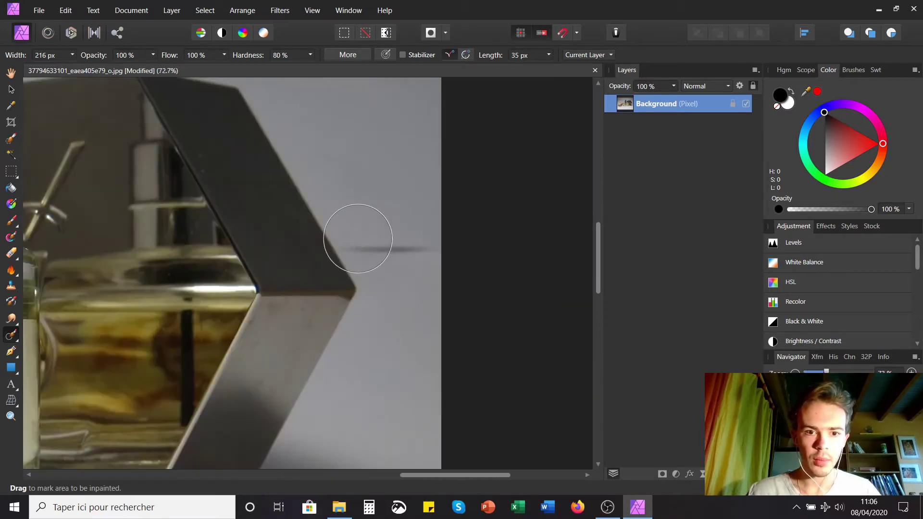
pyautogui.moveTo(379, 238)
pyautogui.mouseDown()
pyautogui.moveTo(424, 239)
pyautogui.moveTo(451, 258)
pyautogui.mouseUp()
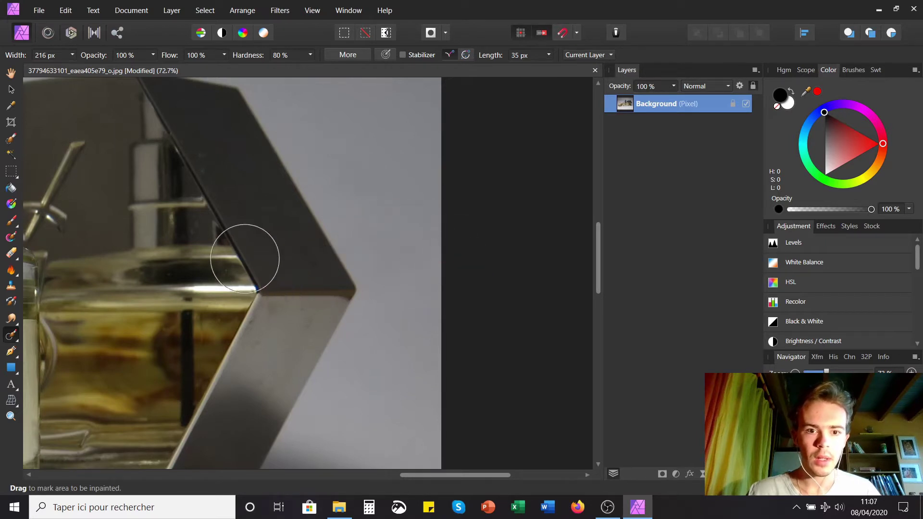
pyautogui.scroll(-5, 231, 251)
pyautogui.hotkey('ctrl', '0')
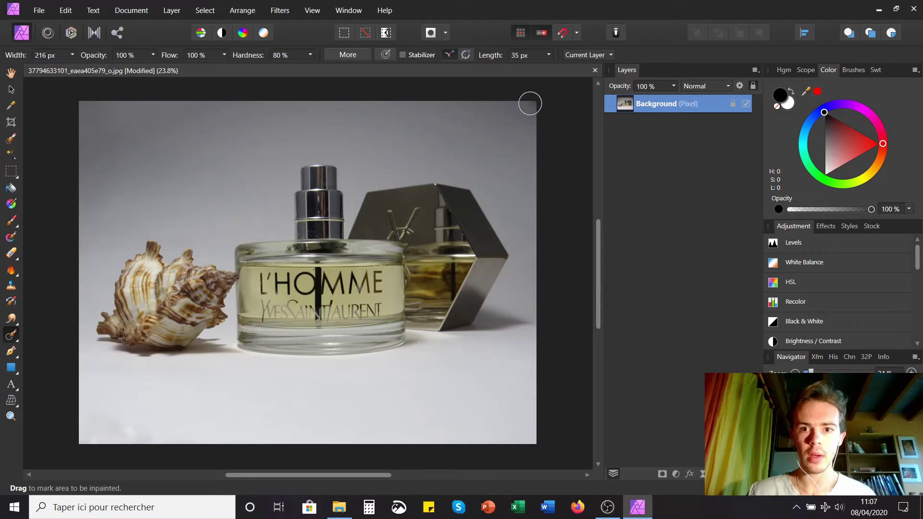
pyautogui.moveTo(527, 103); pyautogui.dragTo(529, 117)
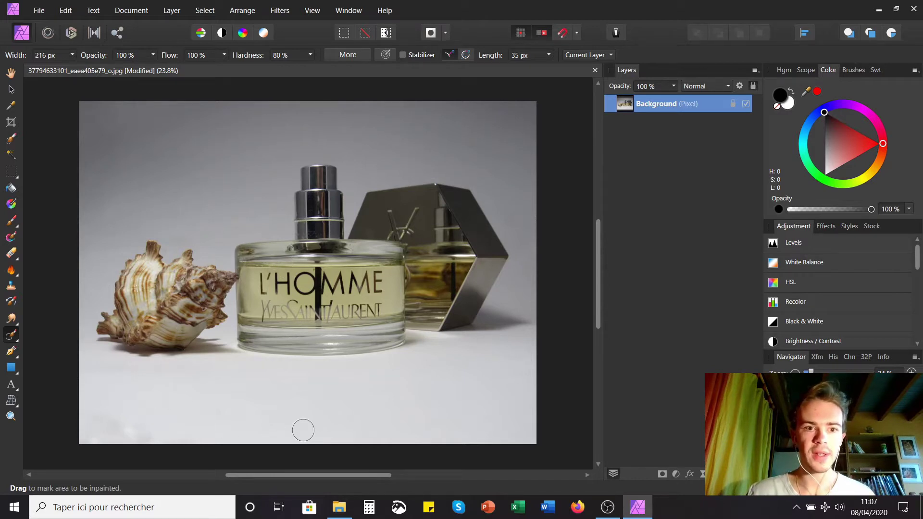
# Select the Background layer with the Move tool and add a Curves adjustment layer above it
pyautogui.click(11, 90)
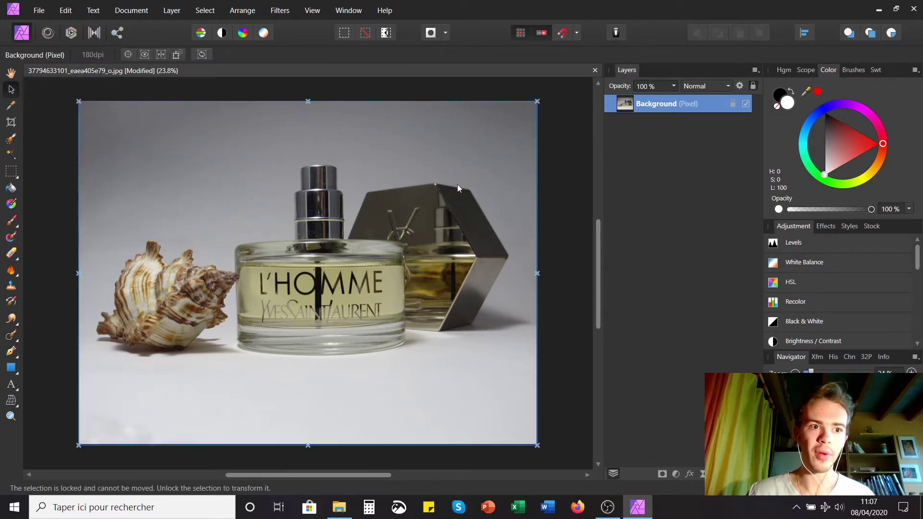
pyautogui.click(647, 123)
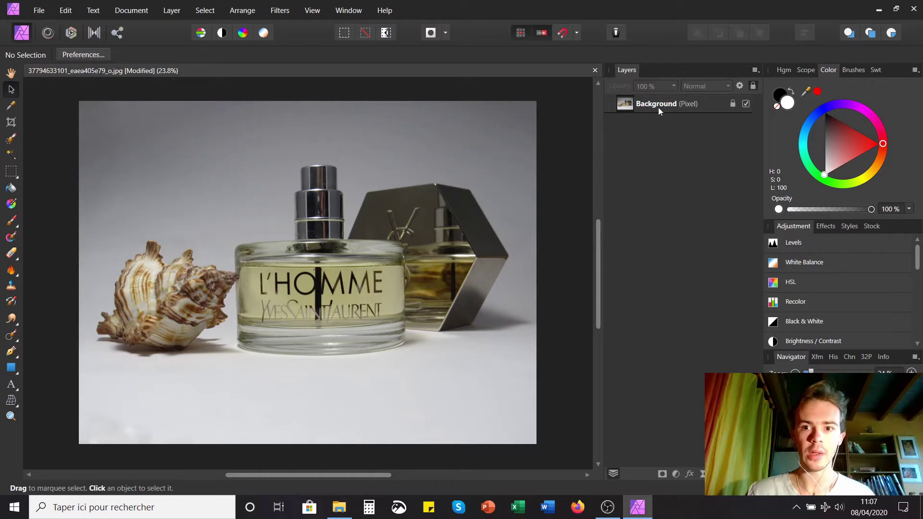
pyautogui.click(658, 108)
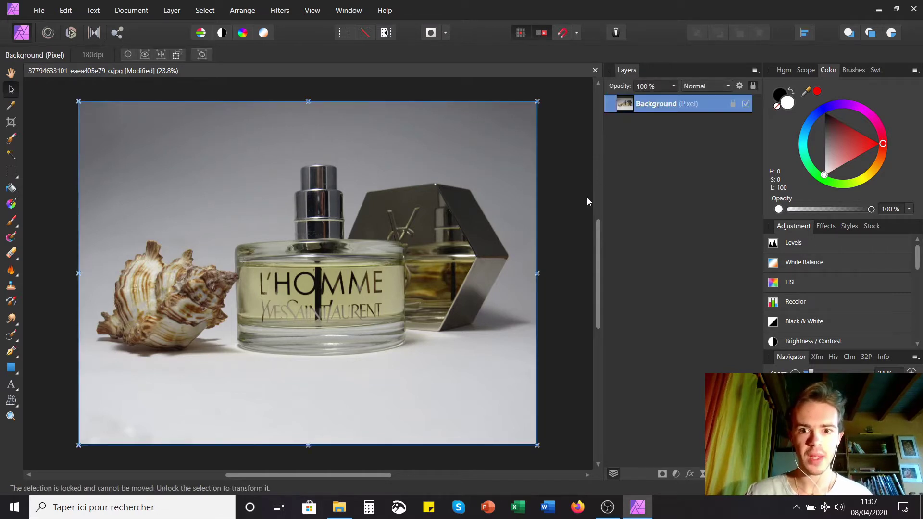
pyautogui.click(564, 210)
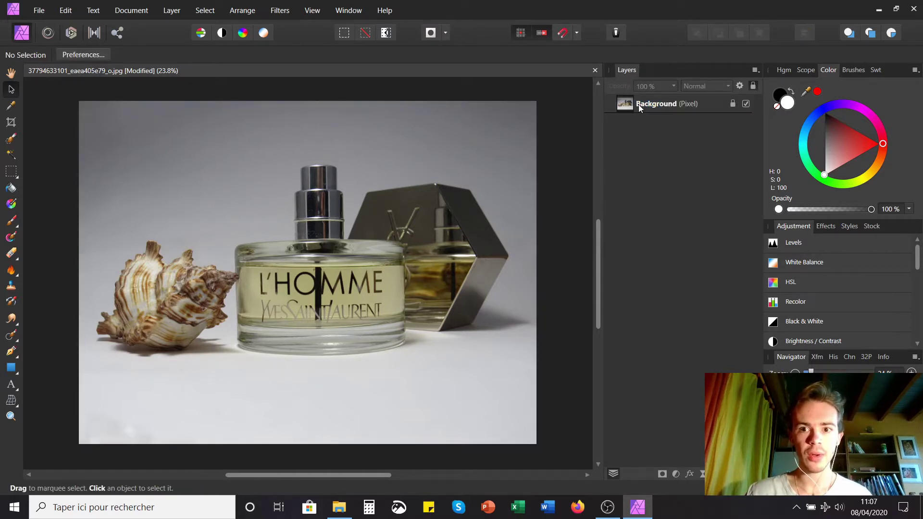
pyautogui.click(638, 105)
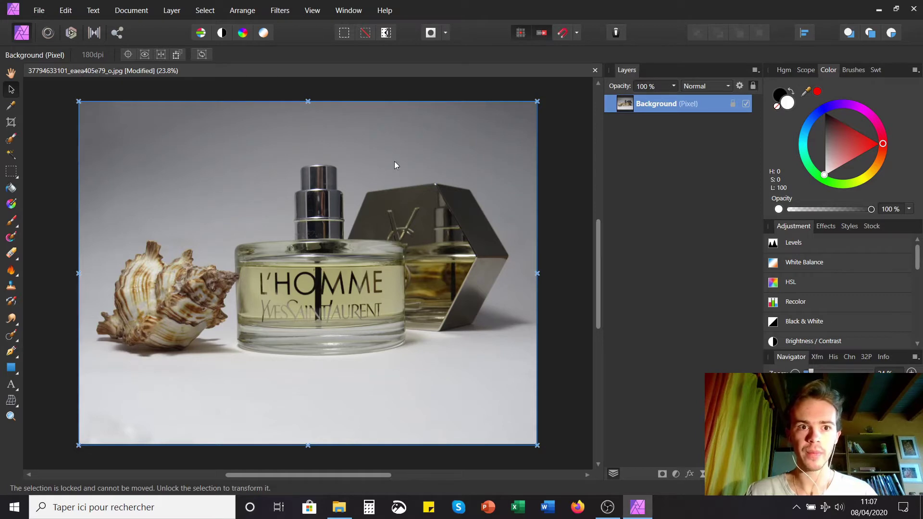
pyautogui.click(171, 10)
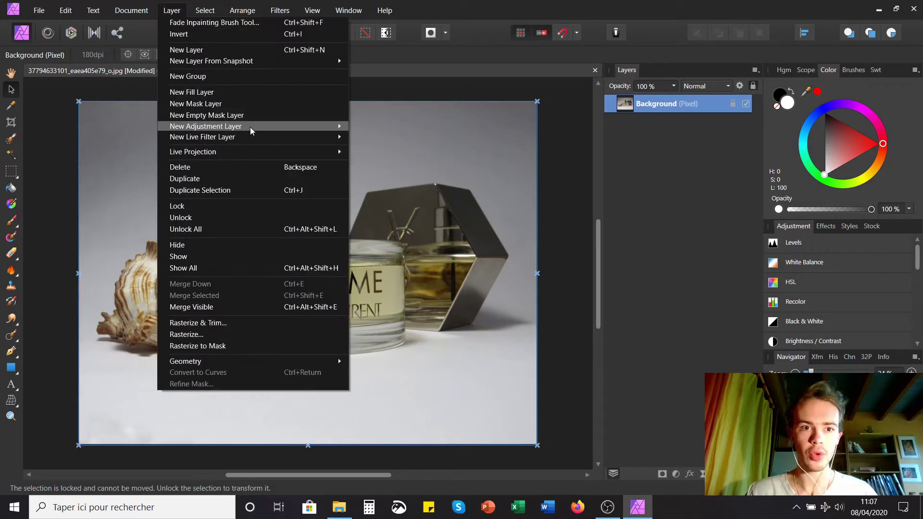
pyautogui.moveTo(251, 130)
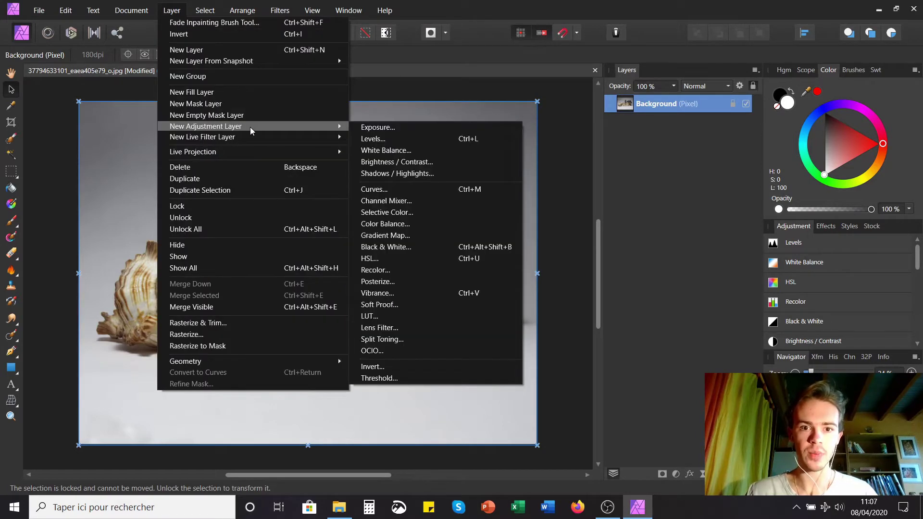
pyautogui.click(408, 191)
pyautogui.moveTo(621, 129); pyautogui.dragTo(625, 149)
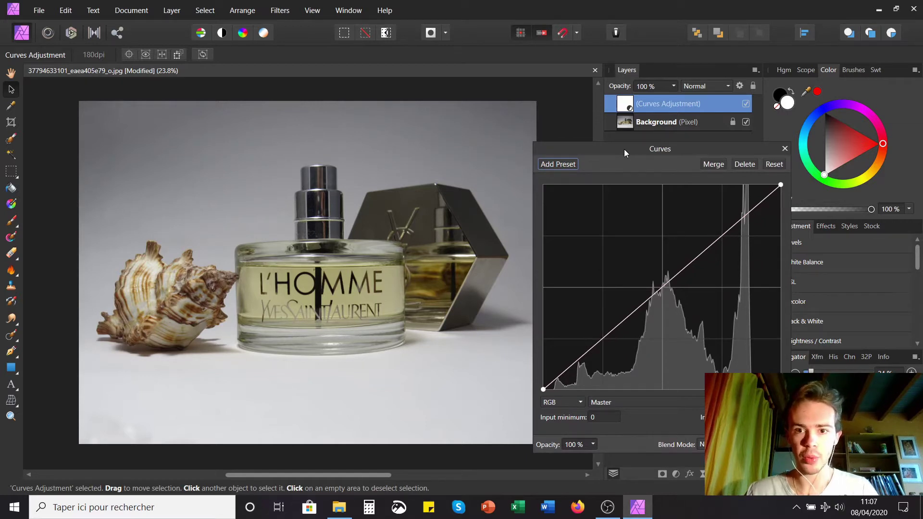
pyautogui.press('2')
pyautogui.moveTo(616, 150)
pyautogui.mouseDown()
pyautogui.moveTo(576, 145)
pyautogui.moveTo(605, 140)
pyautogui.mouseUp()
pyautogui.click(673, 86)
pyautogui.moveTo(675, 86); pyautogui.dragTo(787, 111)
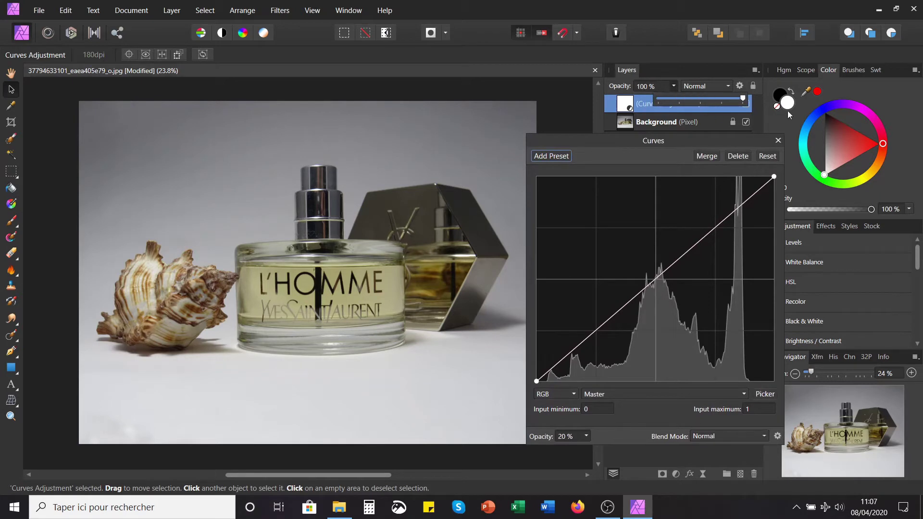
# Shape the master curve into a gentle S by lowering a point in the shadows and raising one in the highlights
pyautogui.moveTo(629, 143); pyautogui.dragTo(633, 127)
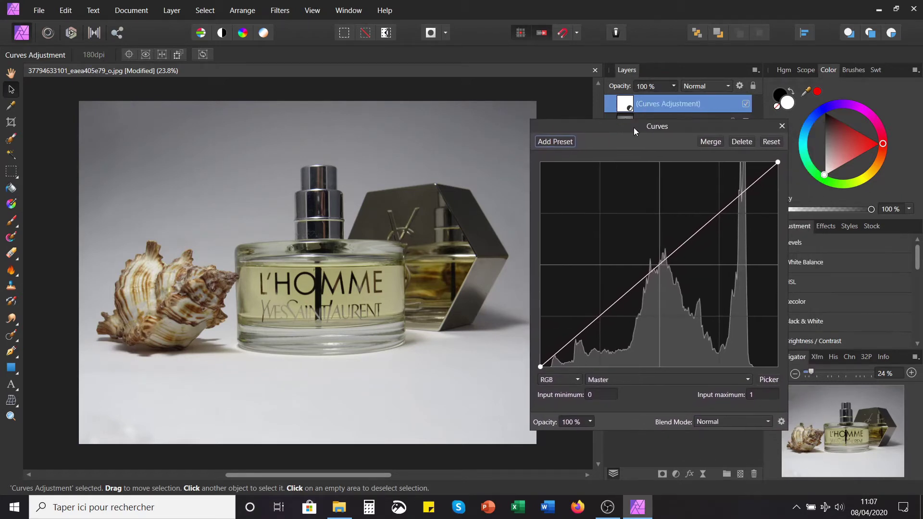
pyautogui.click(600, 317)
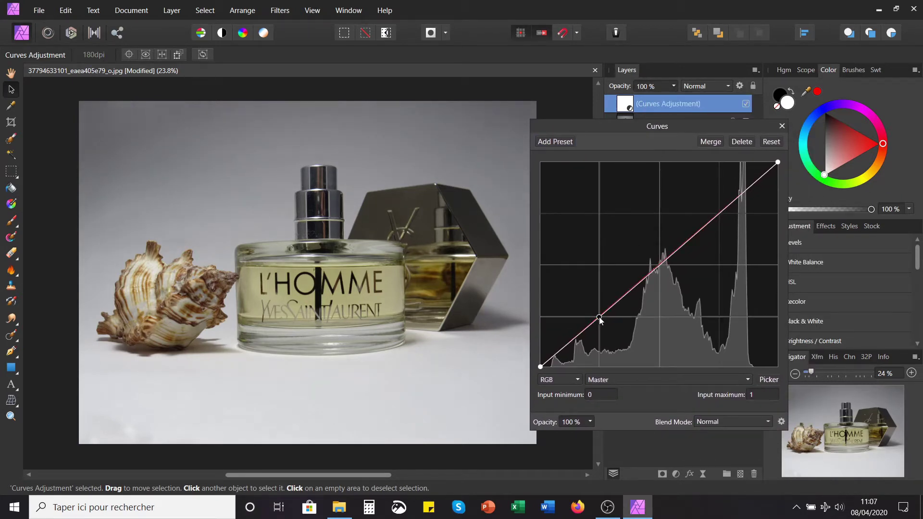
pyautogui.moveTo(599, 318); pyautogui.dragTo(607, 326)
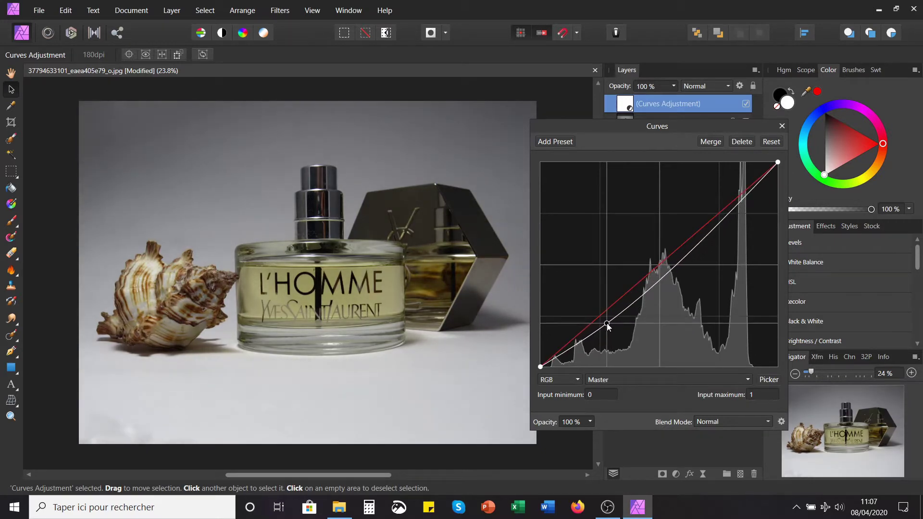
pyautogui.click(719, 221)
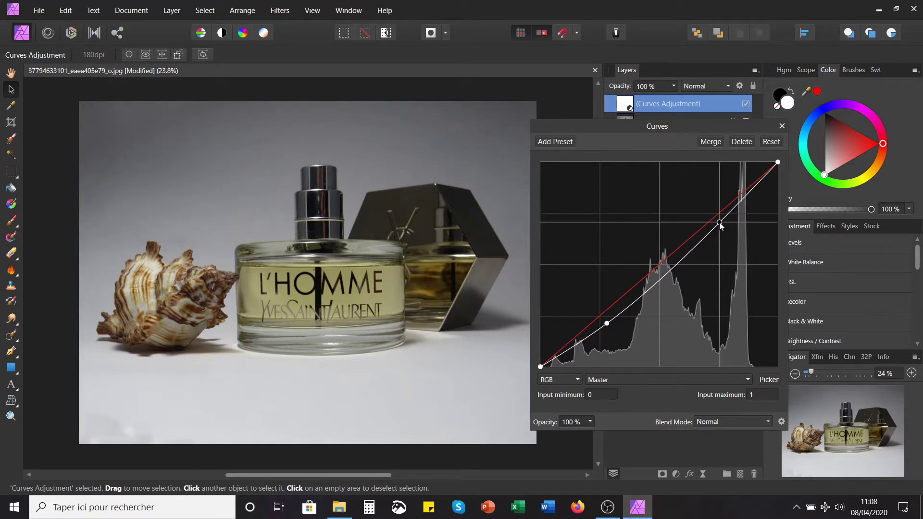
pyautogui.moveTo(719, 224); pyautogui.dragTo(702, 219)
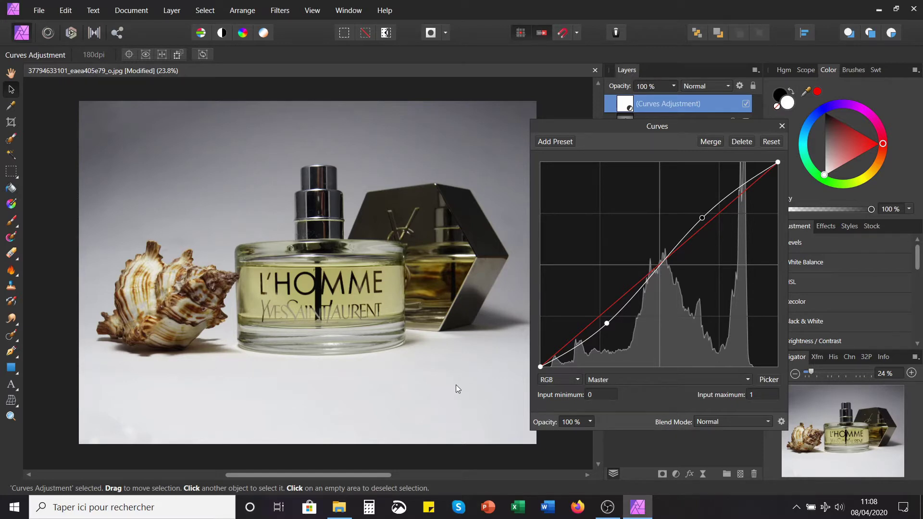
pyautogui.click(782, 125)
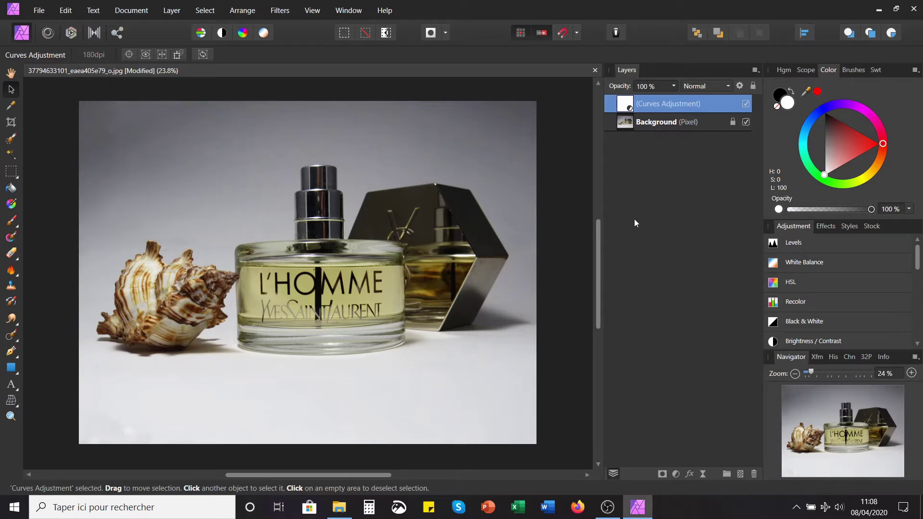
# Add a Vibrance adjustment layer directly above the Background layer
pyautogui.click(659, 124)
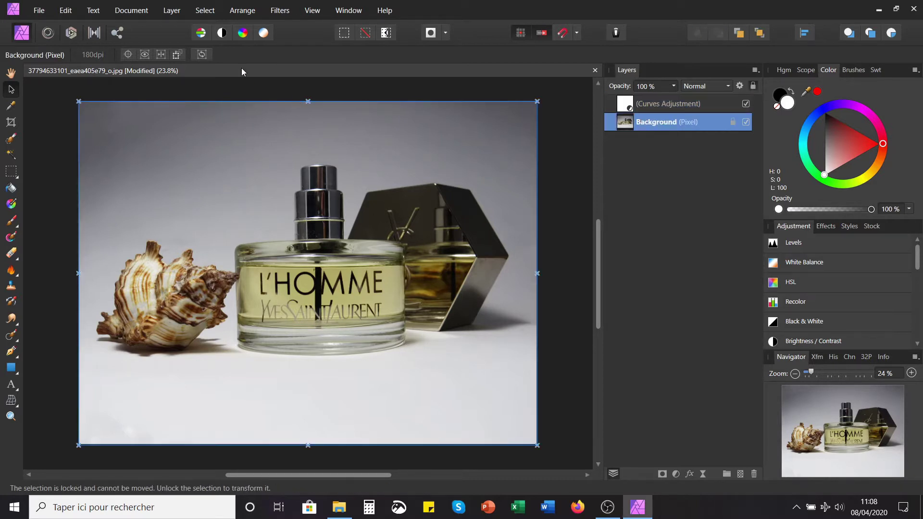
pyautogui.click(172, 10)
pyautogui.moveTo(235, 126)
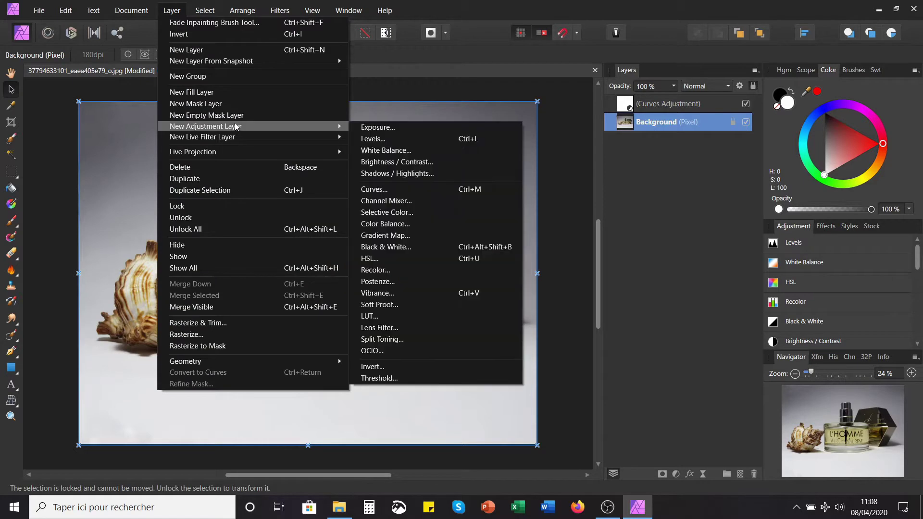
pyautogui.click(395, 293)
pyautogui.moveTo(590, 325); pyautogui.dragTo(614, 212)
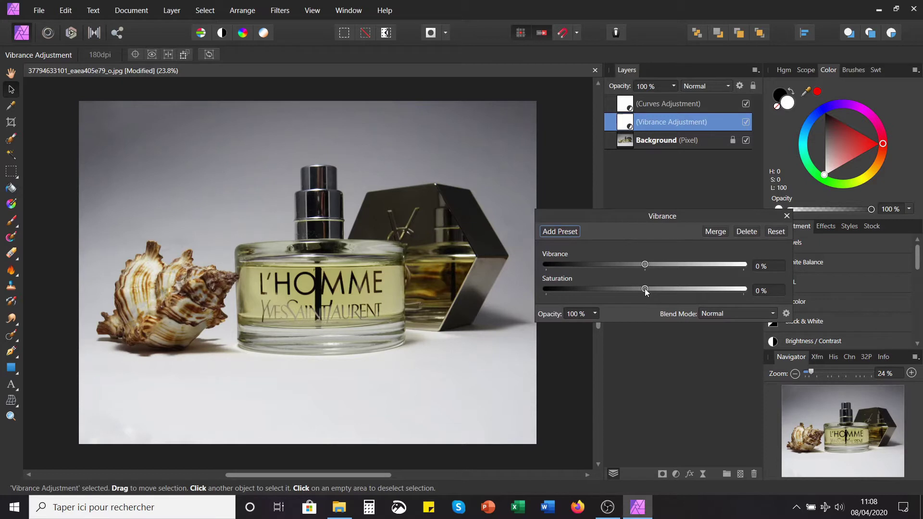
# Raise the saturation in the Vibrance adjustment and toggle the layer's visibility to compare the effect
pyautogui.moveTo(644, 289); pyautogui.dragTo(526, 289)
pyautogui.moveTo(525, 288); pyautogui.dragTo(749, 287)
pyautogui.moveTo(742, 288); pyautogui.dragTo(720, 272)
pyautogui.click(786, 216)
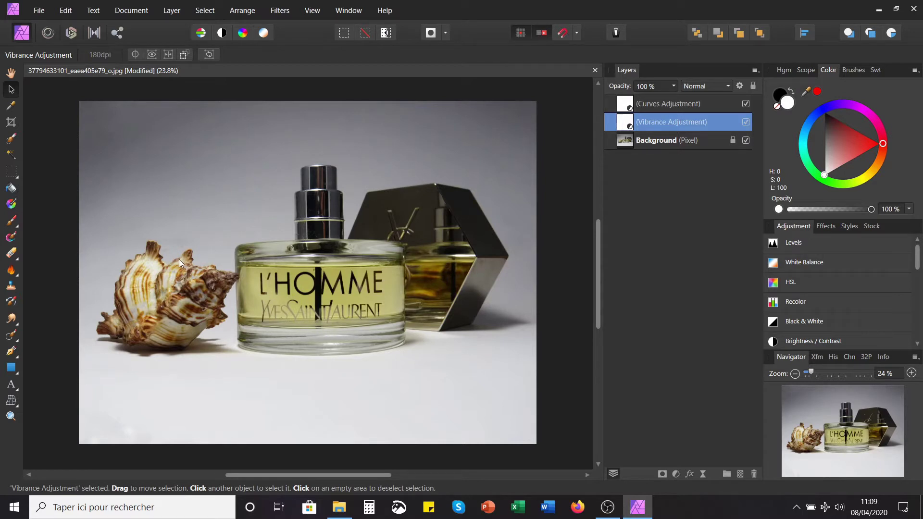
pyautogui.click(745, 122)
# Add an HSL adjustment layer directly above the Background layer
pyautogui.click(625, 142)
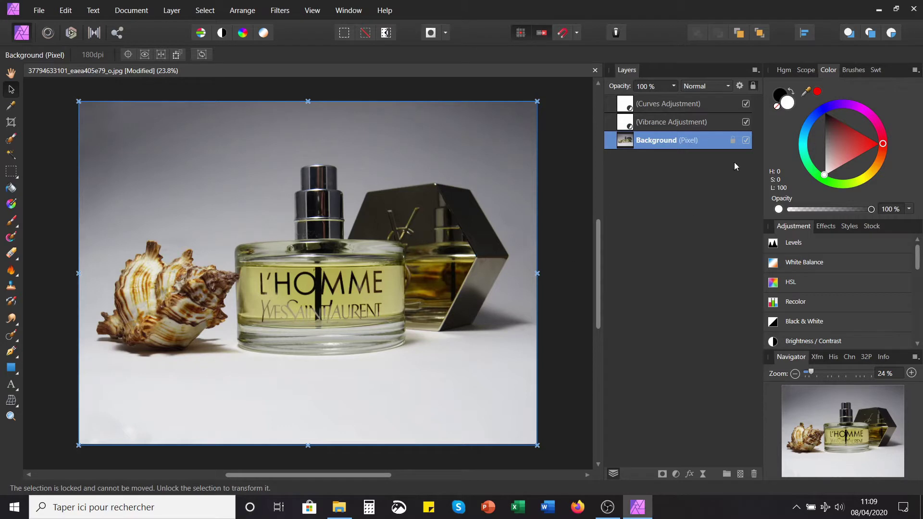
pyautogui.click(177, 9)
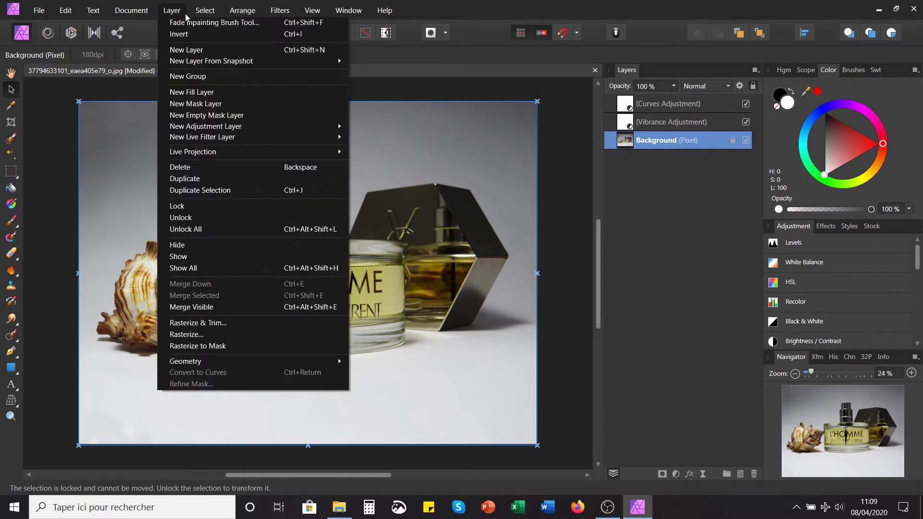
pyautogui.moveTo(228, 126)
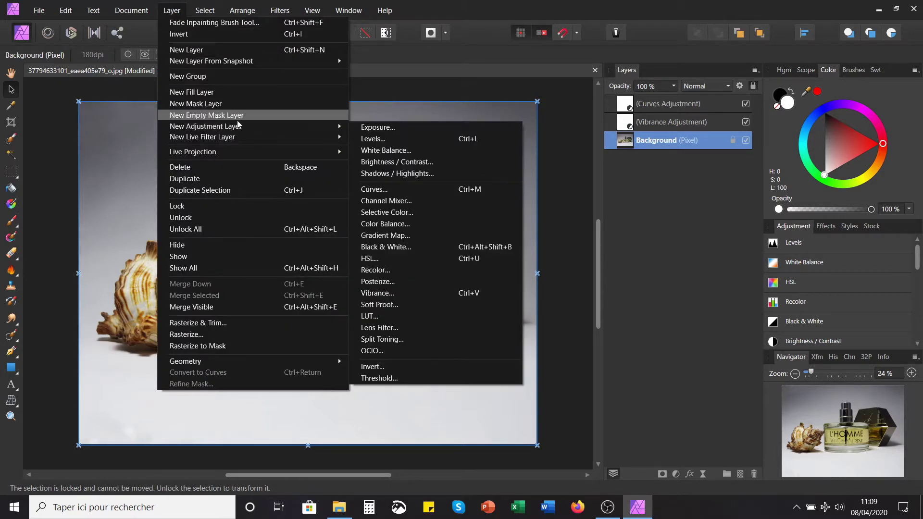
pyautogui.click(427, 259)
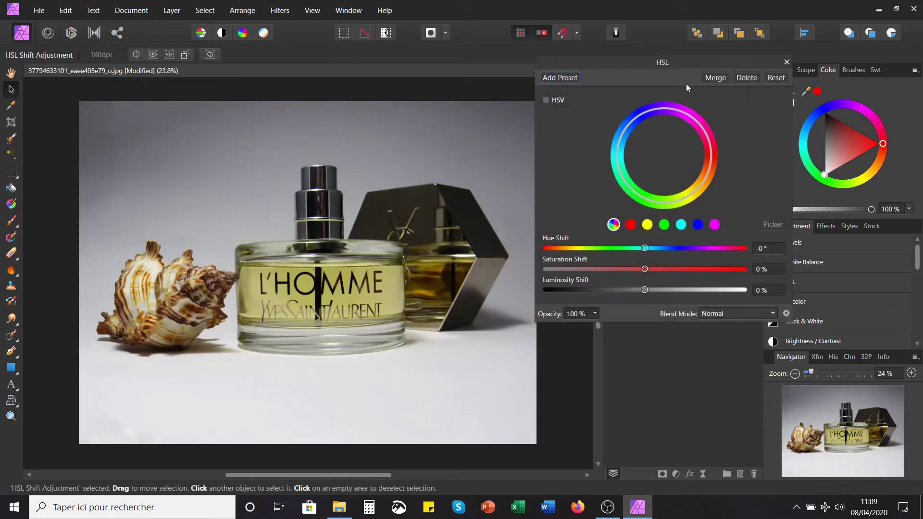
pyautogui.moveTo(656, 63); pyautogui.dragTo(653, 134)
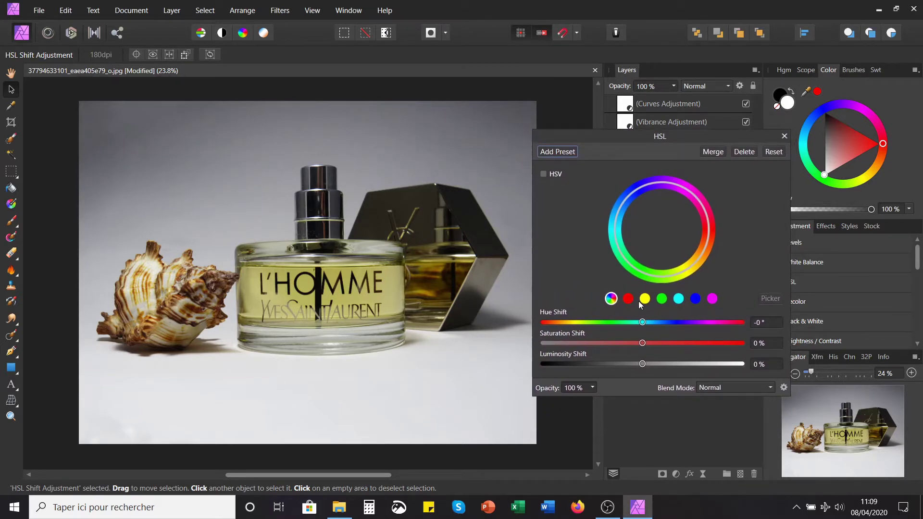
# Raise only the yellows' saturation shift to 20% in the HSL adjustment and toggle the layer's visibility to compare
pyautogui.click(645, 299)
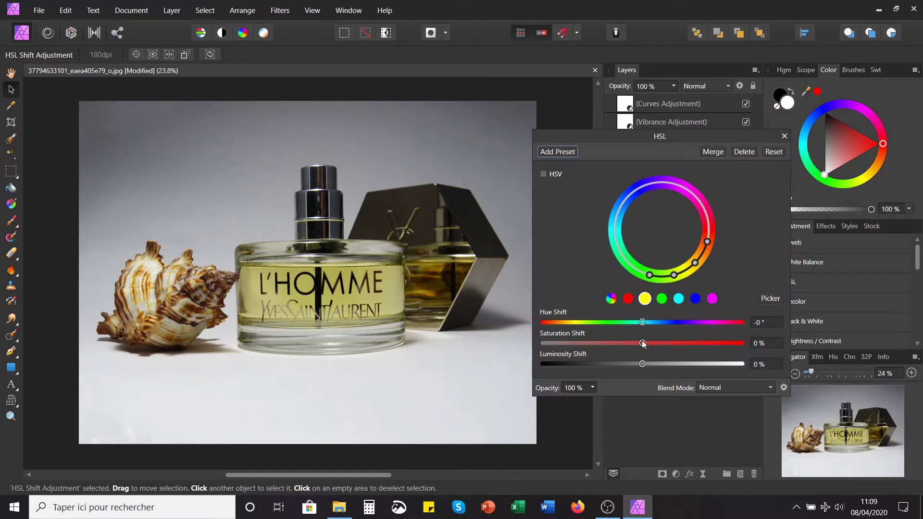
pyautogui.moveTo(641, 342); pyautogui.dragTo(837, 376)
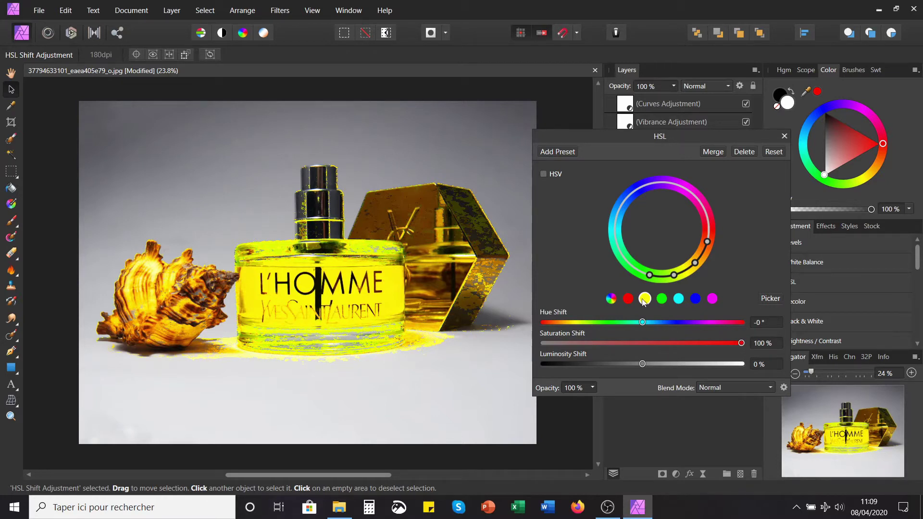
pyautogui.moveTo(742, 343); pyautogui.dragTo(663, 345)
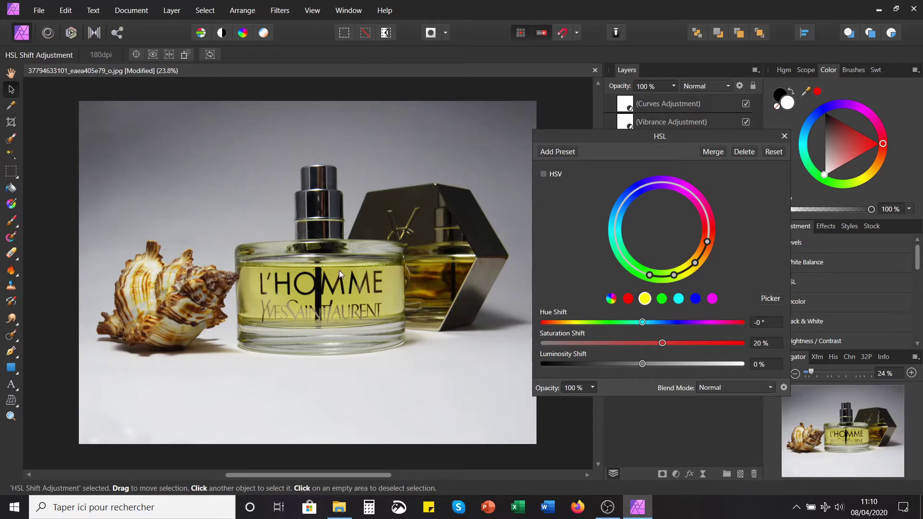
pyautogui.click(784, 137)
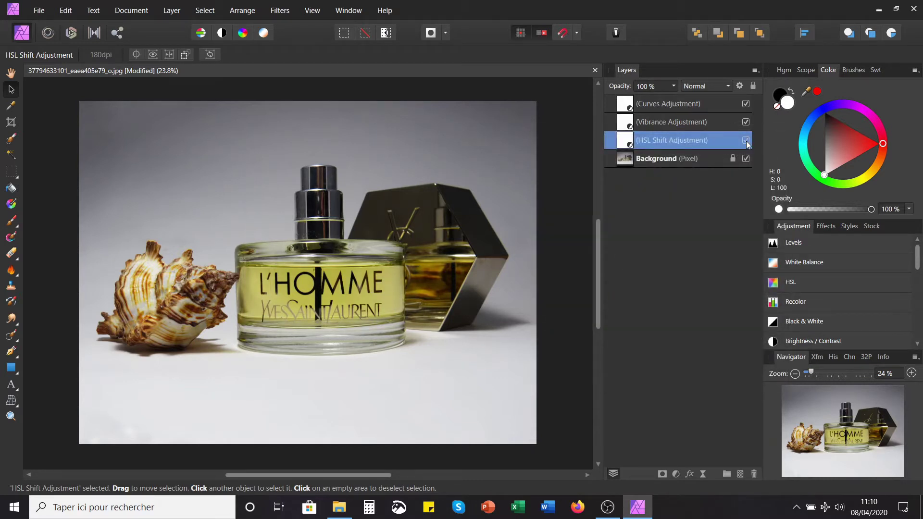
pyautogui.click(746, 140)
# Mask the seashell out of the HSL adjustment with a soft 661 px black brush, and check the mask and the layer's effect
pyautogui.click(12, 222)
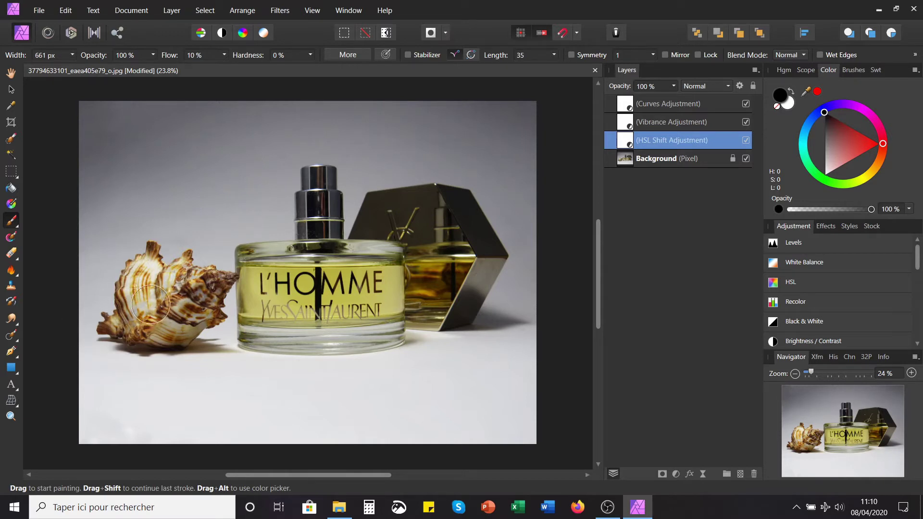
pyautogui.moveTo(176, 326)
pyautogui.mouseDown()
pyautogui.moveTo(212, 316)
pyautogui.moveTo(213, 287)
pyautogui.moveTo(174, 266)
pyautogui.moveTo(138, 282)
pyautogui.moveTo(153, 343)
pyautogui.mouseUp()
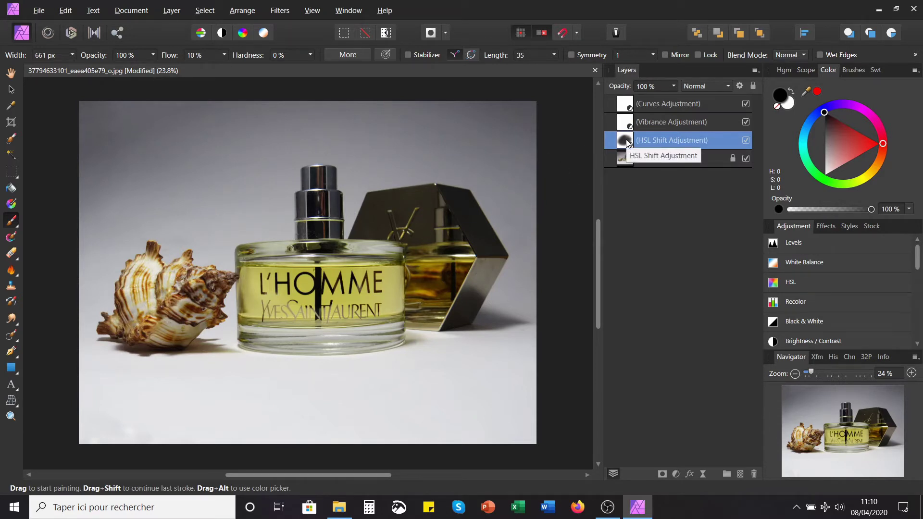
pyautogui.keyDown('alt'); pyautogui.click(625, 140); pyautogui.keyUp('alt')
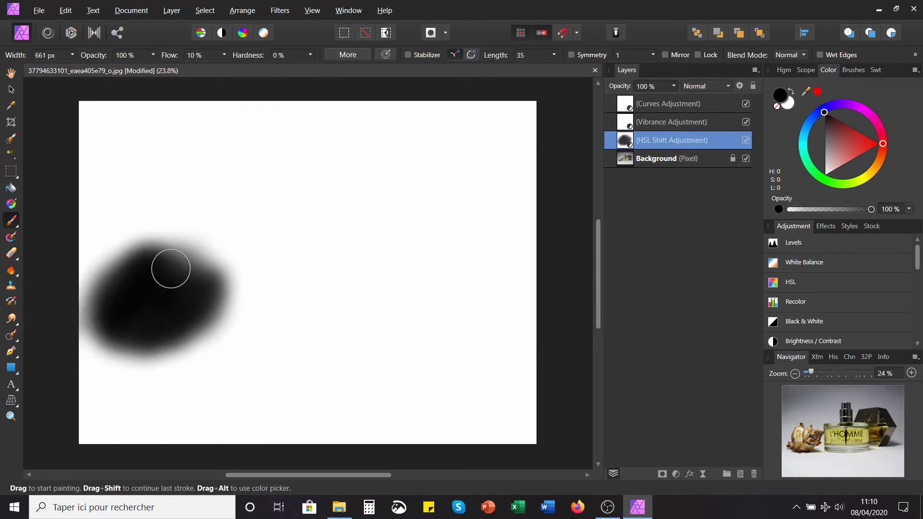
pyautogui.click(661, 155)
pyautogui.click(648, 144)
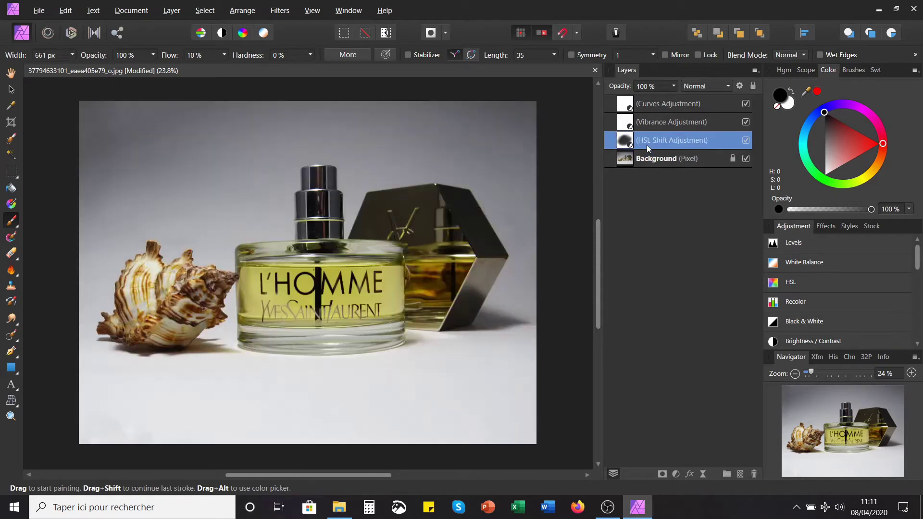
pyautogui.click(747, 141)
# Select the Background layer with the Move tool and add a live Depth of Field blur filter to it
pyautogui.click(7, 93)
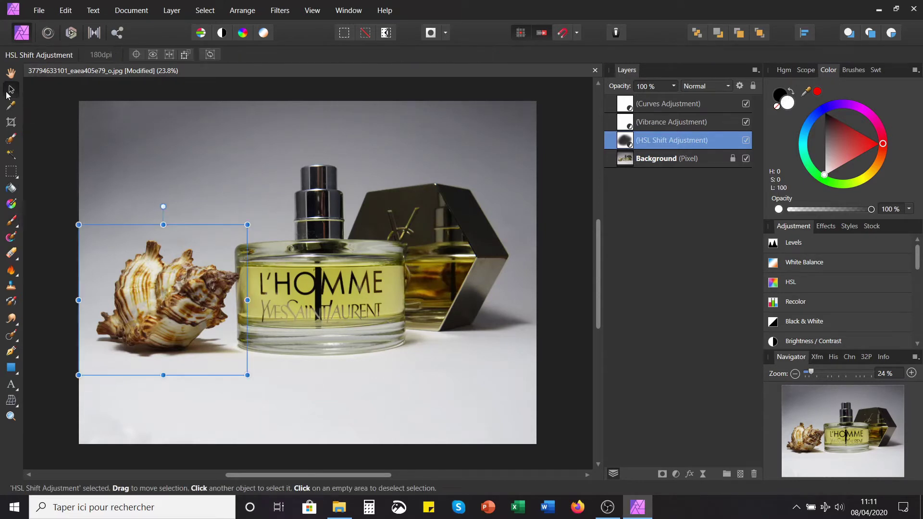
pyautogui.click(657, 159)
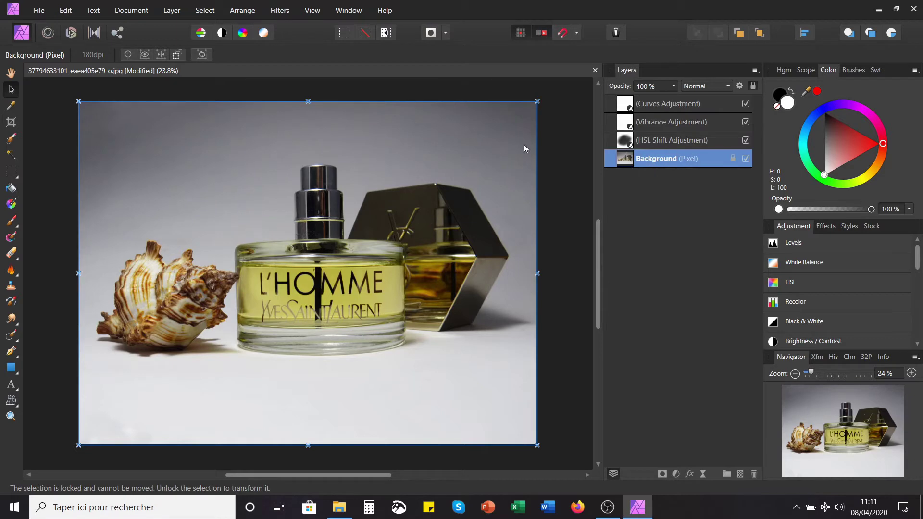
pyautogui.click(187, 2)
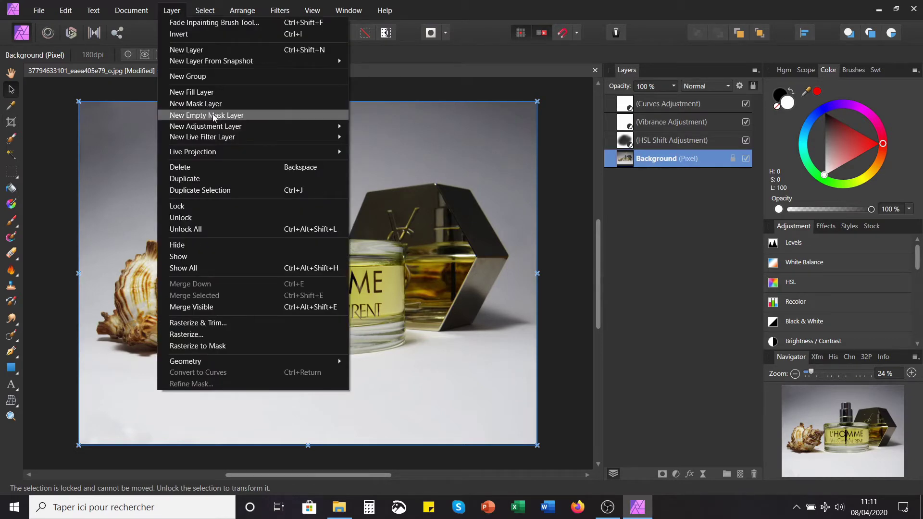
pyautogui.moveTo(236, 138)
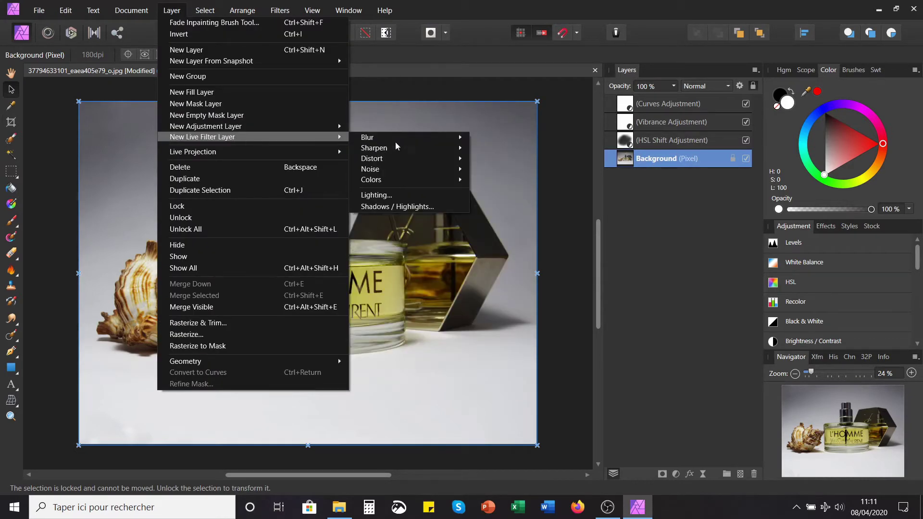
pyautogui.moveTo(413, 140)
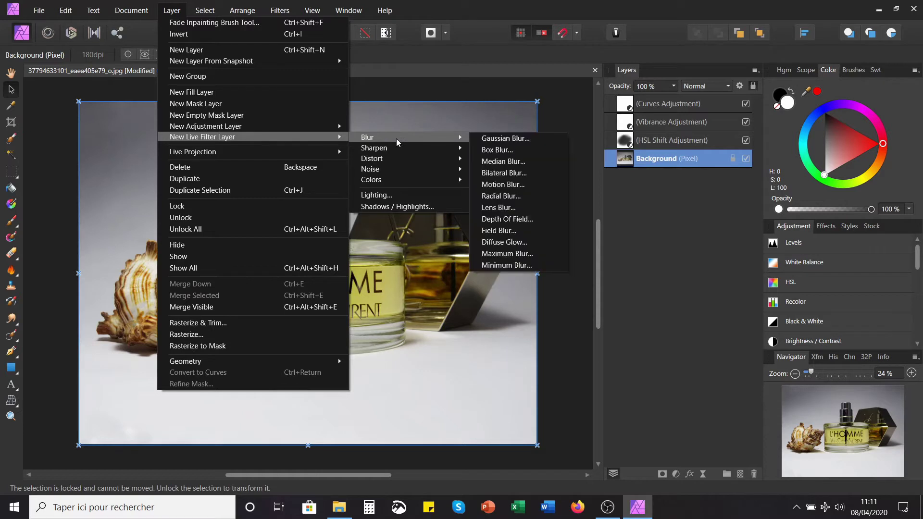
pyautogui.click(528, 219)
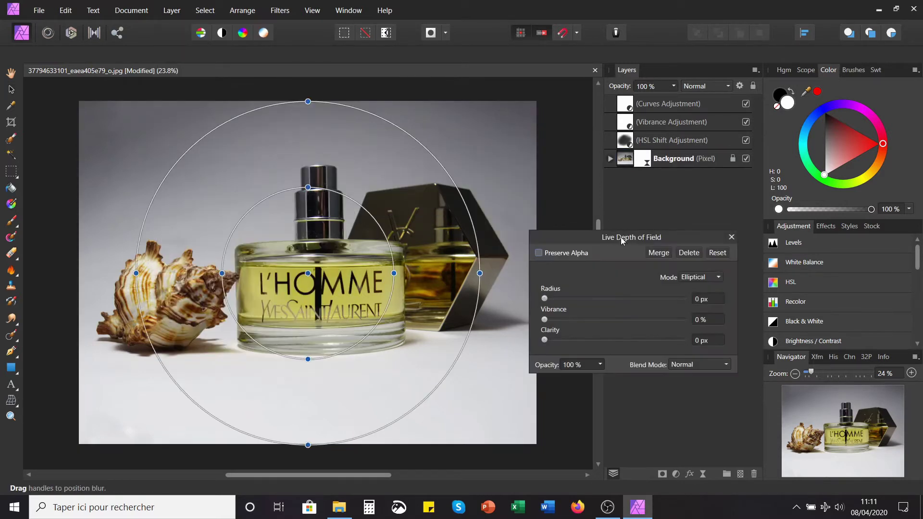
pyautogui.moveTo(624, 240); pyautogui.dragTo(631, 205)
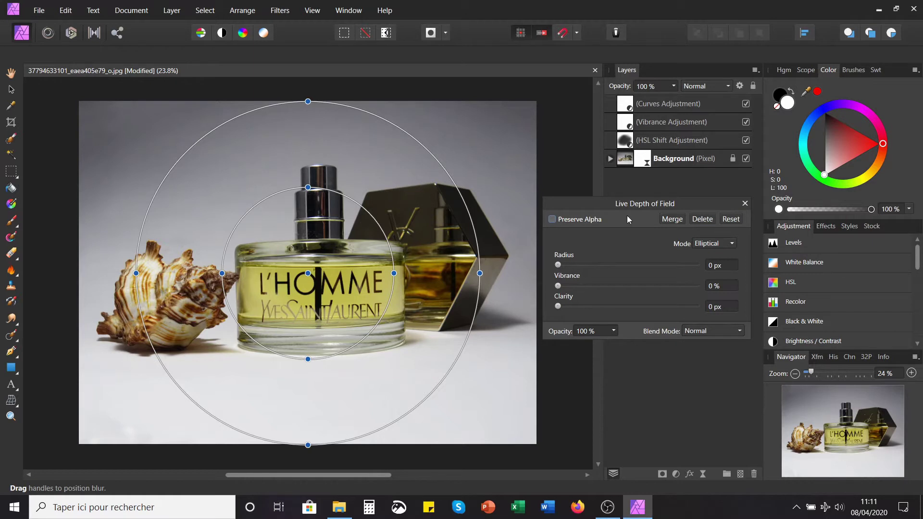
# Switch the depth of field mode to Tilt Shift, then tilt and widen the sharp band to cover the bottle and shell
pyautogui.click(713, 245)
pyautogui.click(711, 270)
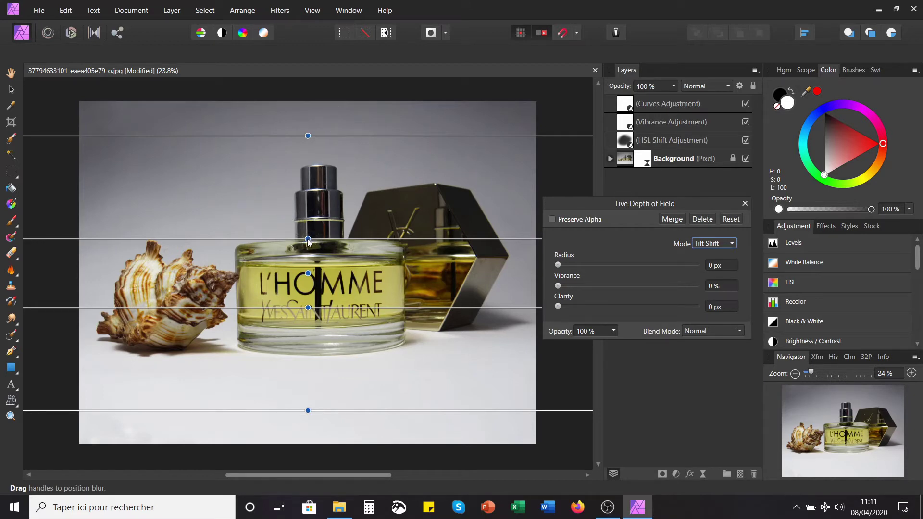
pyautogui.moveTo(308, 239); pyautogui.dragTo(280, 234)
pyautogui.moveTo(297, 222); pyautogui.dragTo(290, 211)
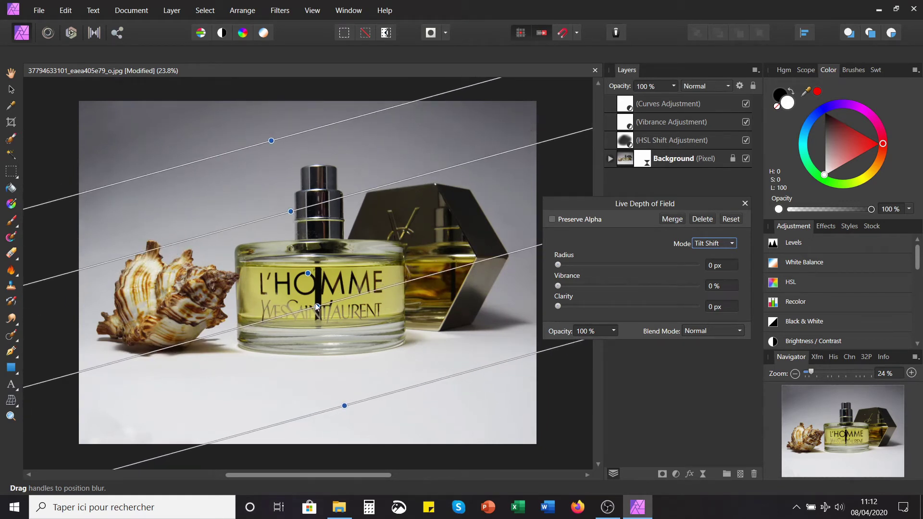
pyautogui.moveTo(315, 302); pyautogui.dragTo(325, 346)
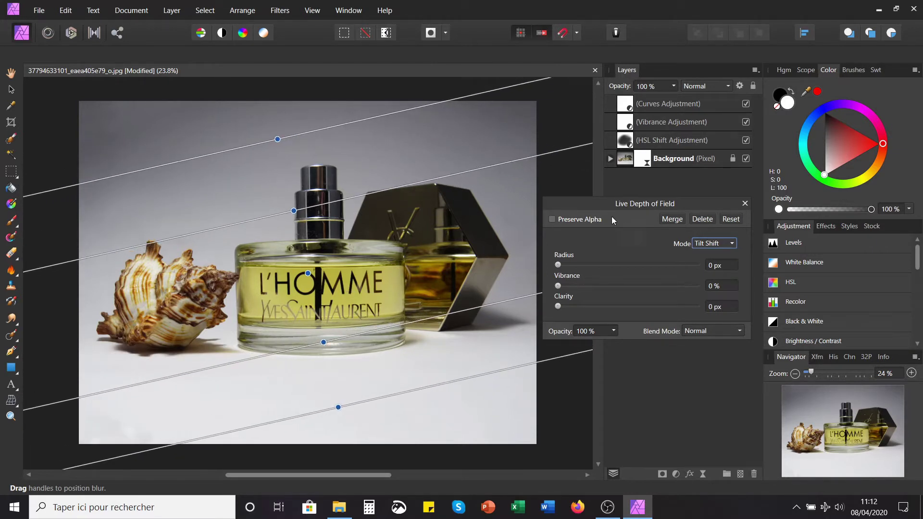
# Enable Preserve Alpha and set the depth of field blur radius to 48.5 px
pyautogui.click(565, 221)
pyautogui.moveTo(557, 265); pyautogui.dragTo(734, 270)
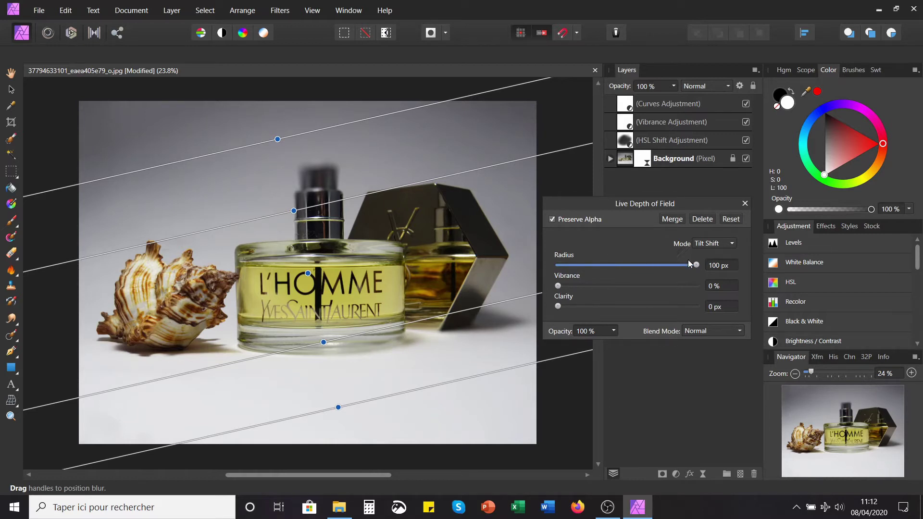
pyautogui.moveTo(697, 265); pyautogui.dragTo(678, 271)
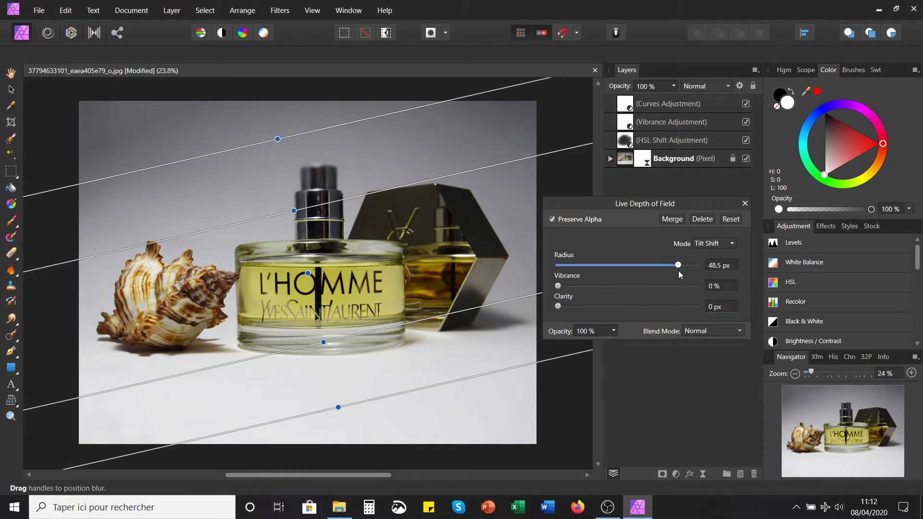
pyautogui.click(745, 203)
# Compare the photo with and without the Depth of Field Blur filter nested under the Background layer
pyautogui.click(609, 158)
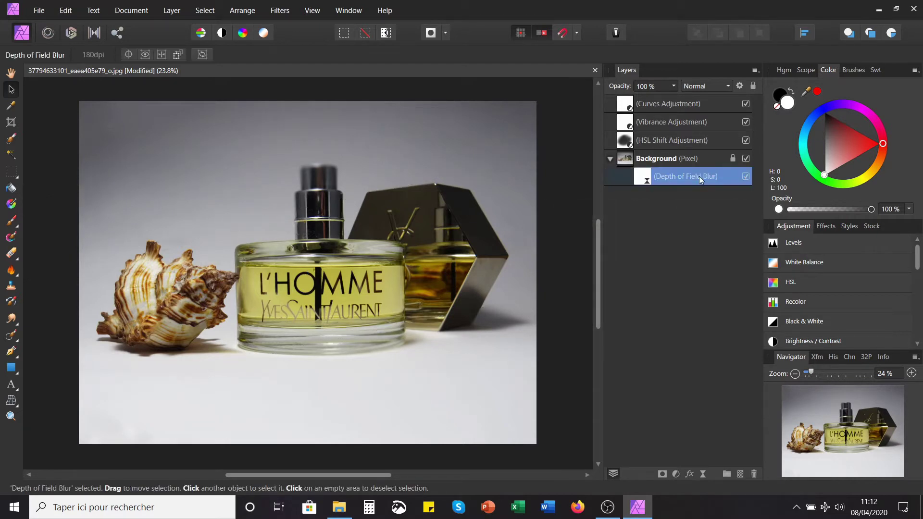
pyautogui.click(699, 178)
pyautogui.click(648, 181)
pyautogui.click(744, 176)
pyautogui.click(745, 177)
pyautogui.click(745, 176)
pyautogui.click(745, 177)
pyautogui.click(609, 159)
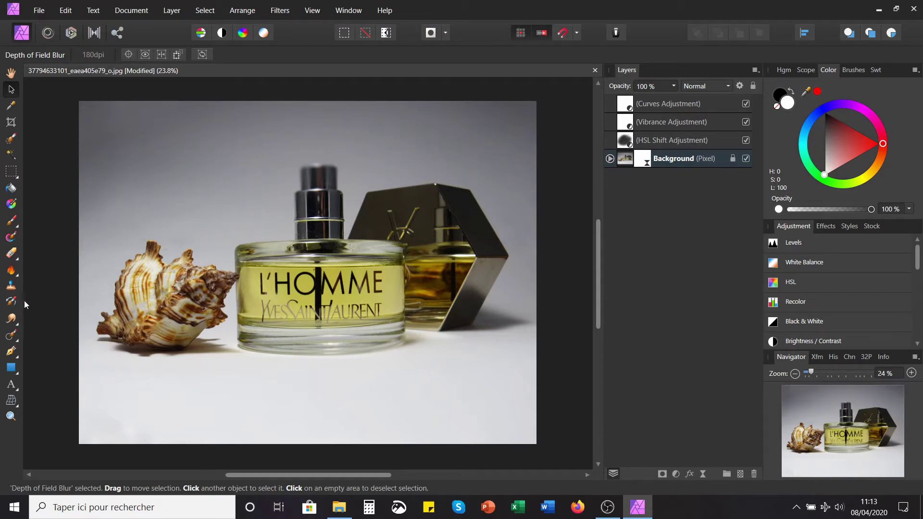
# Draw a rectangle in the photo's upper-left backdrop and fill it with orange-brown (H 26, S 41, L 50)
pyautogui.click(17, 378)
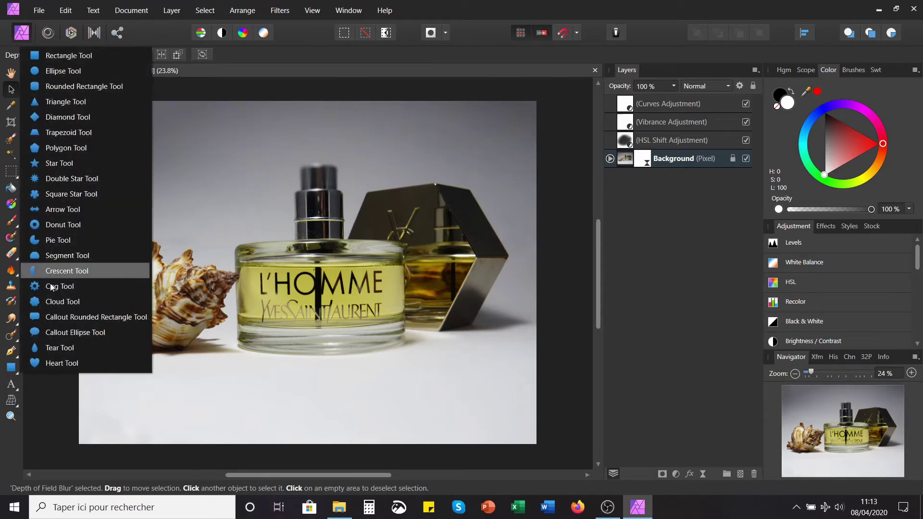
pyautogui.click(70, 56)
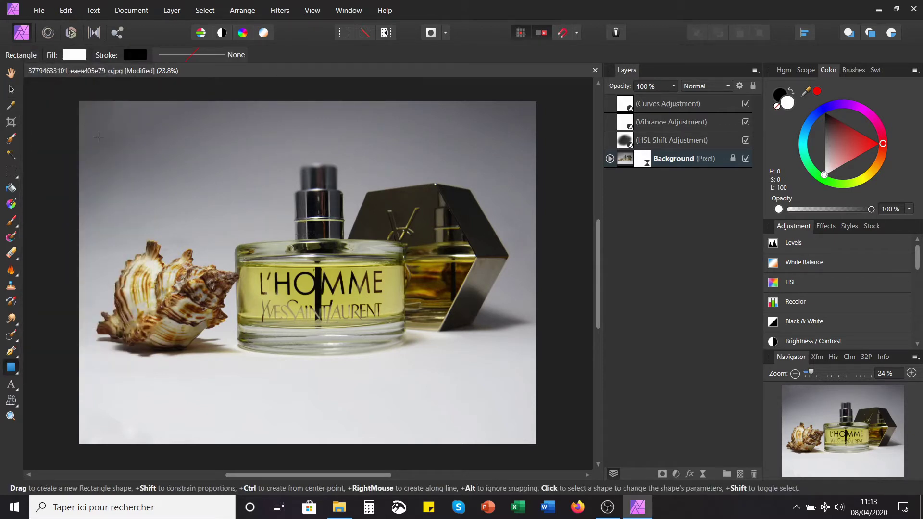
pyautogui.moveTo(91, 122); pyautogui.dragTo(218, 190)
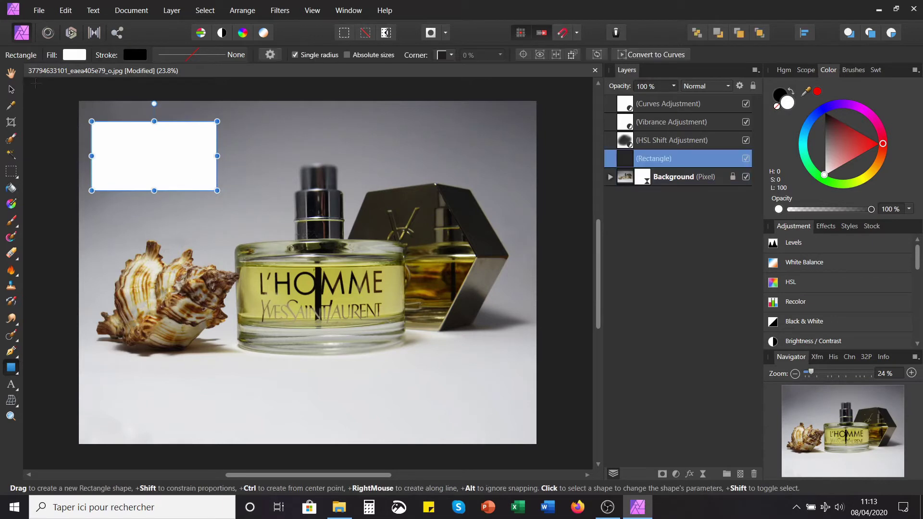
pyautogui.click(11, 89)
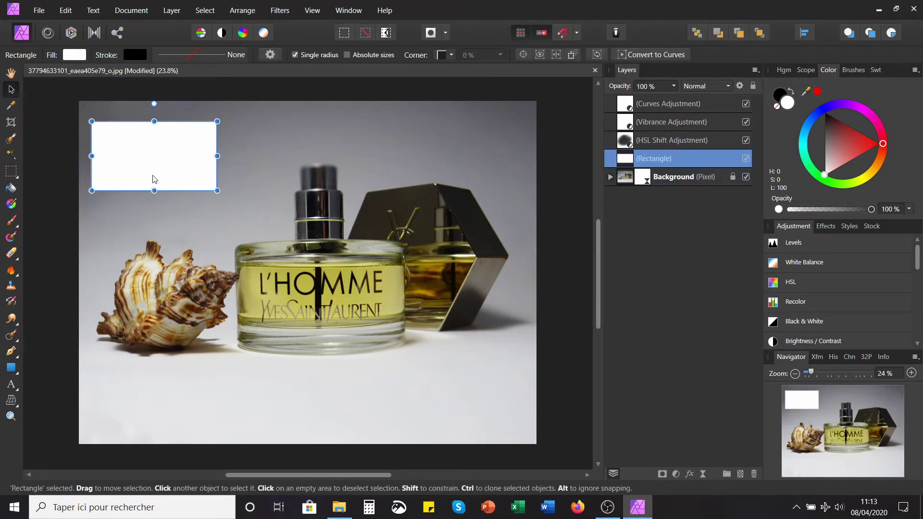
pyautogui.click(76, 56)
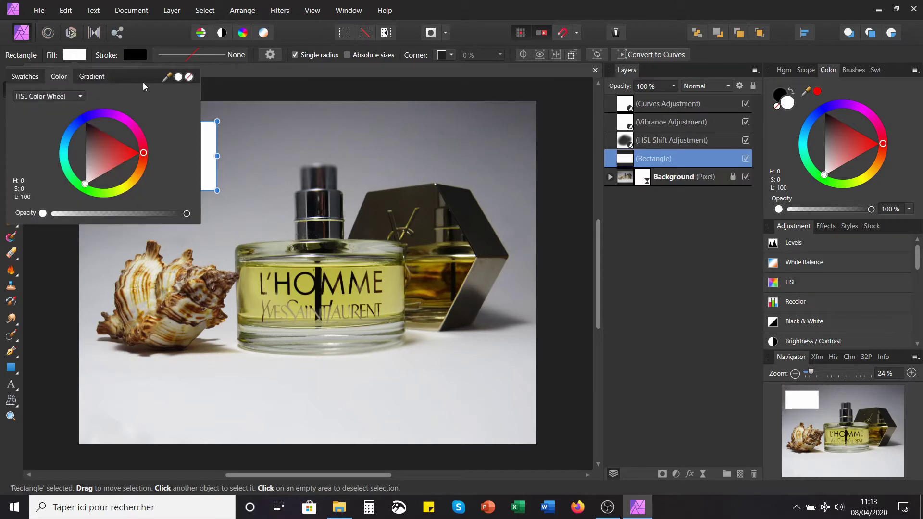
pyautogui.moveTo(144, 177); pyautogui.dragTo(106, 157)
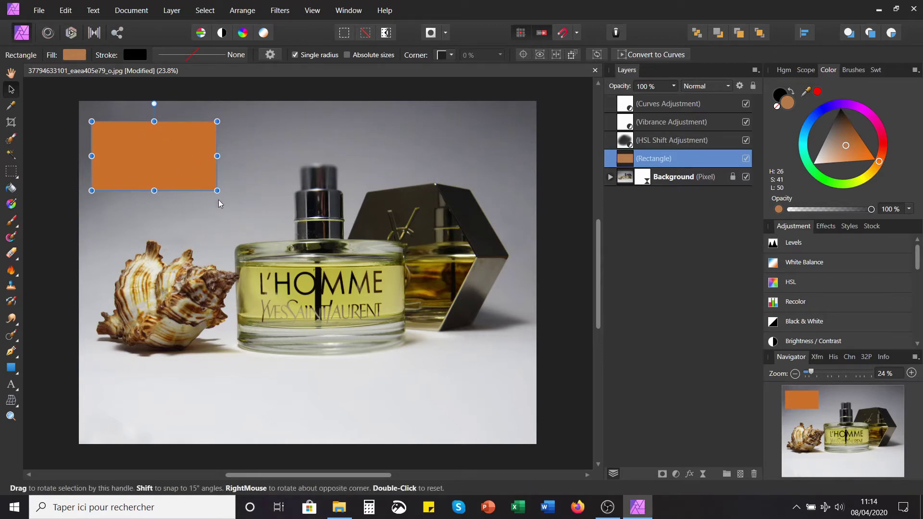
# Show the colour Info readouts and check that Info is enabled in the studio list
pyautogui.click(886, 358)
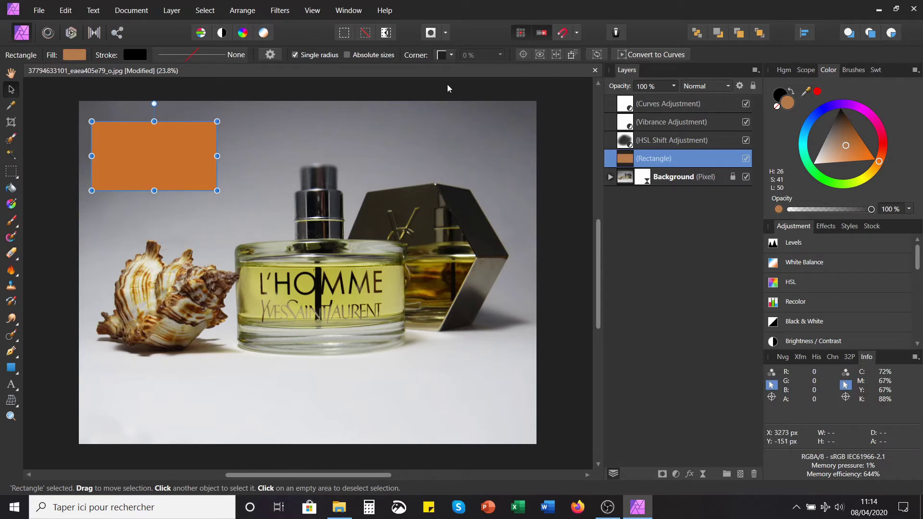
pyautogui.click(305, 10)
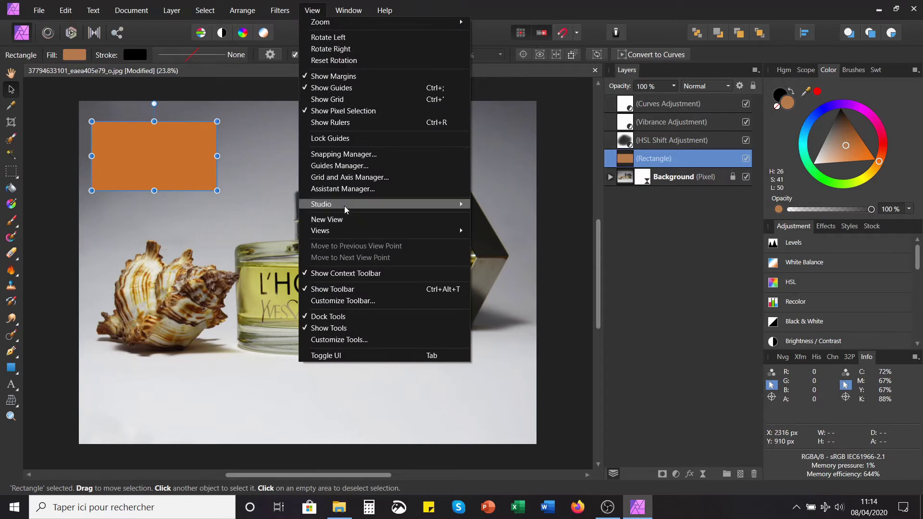
pyautogui.moveTo(345, 208)
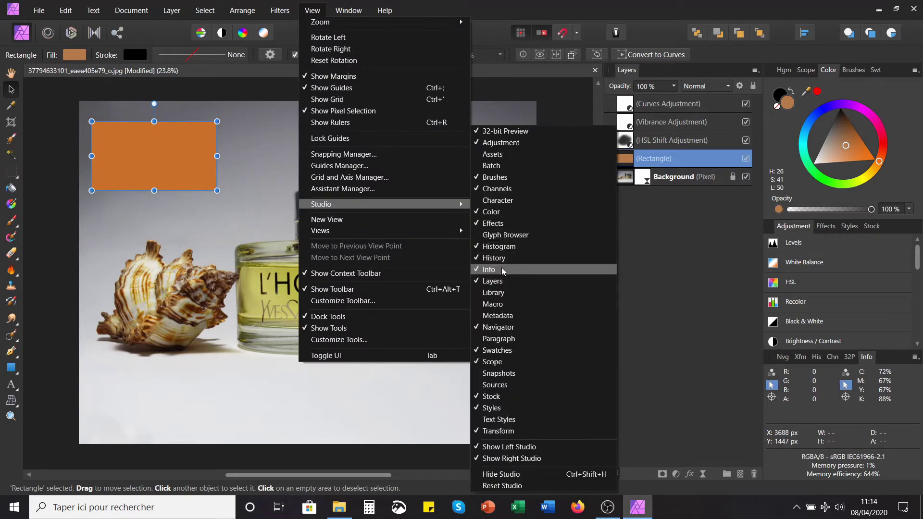
pyautogui.click(599, 3)
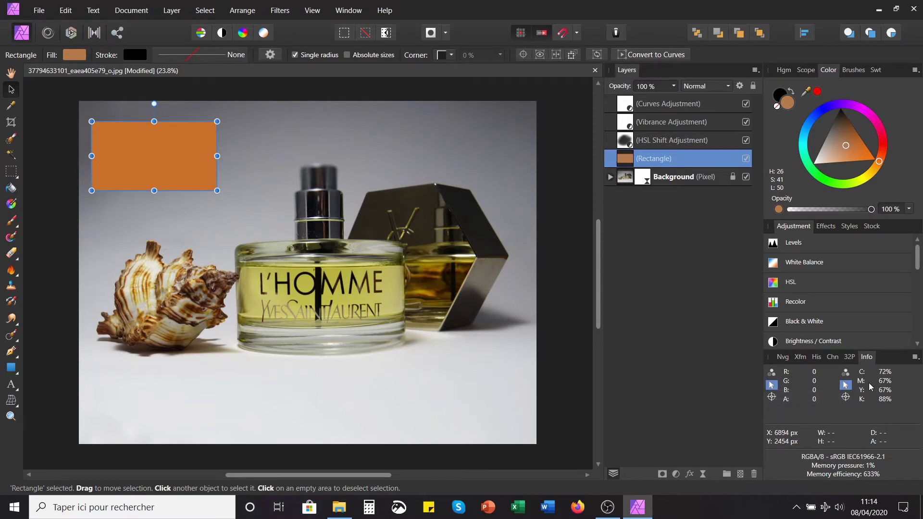
# Place one colour sampler on the orange rectangle and another on the grey backdrop above the bottle, setting the second readout to RGB
pyautogui.click(914, 358)
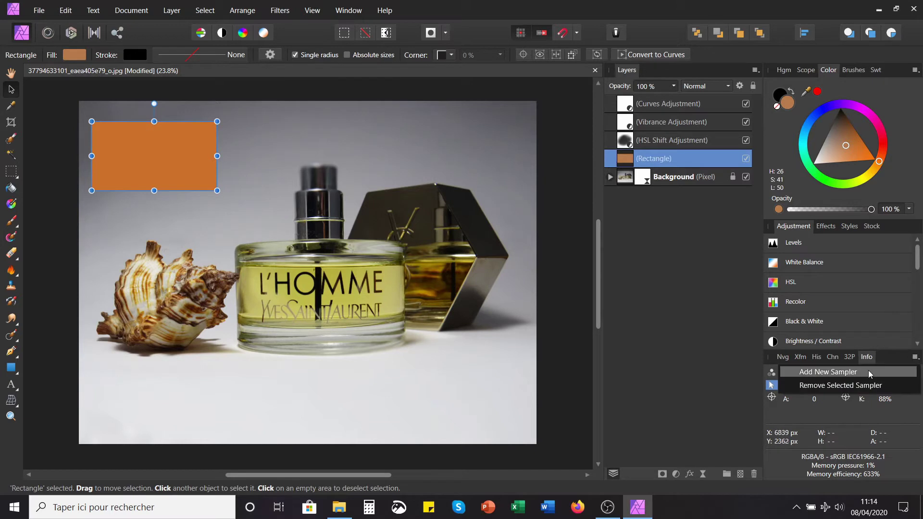
pyautogui.click(812, 414)
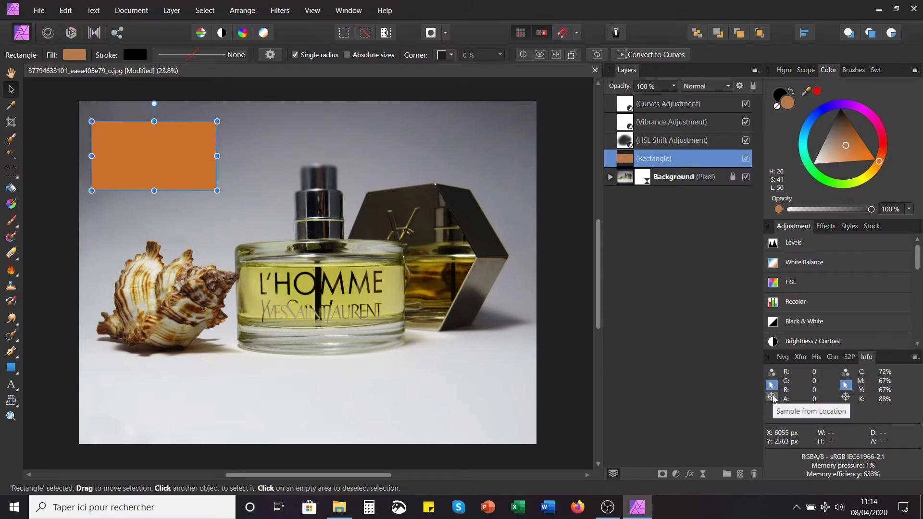
pyautogui.moveTo(772, 399); pyautogui.dragTo(158, 157)
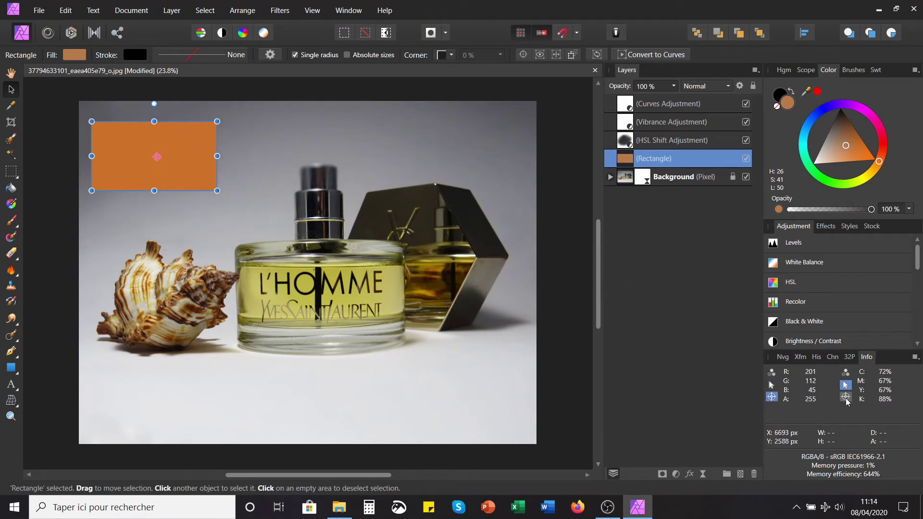
pyautogui.moveTo(846, 400)
pyautogui.mouseDown()
pyautogui.moveTo(787, 383)
pyautogui.moveTo(600, 240)
pyautogui.moveTo(434, 132)
pyautogui.moveTo(379, 132)
pyautogui.moveTo(383, 141)
pyautogui.mouseUp()
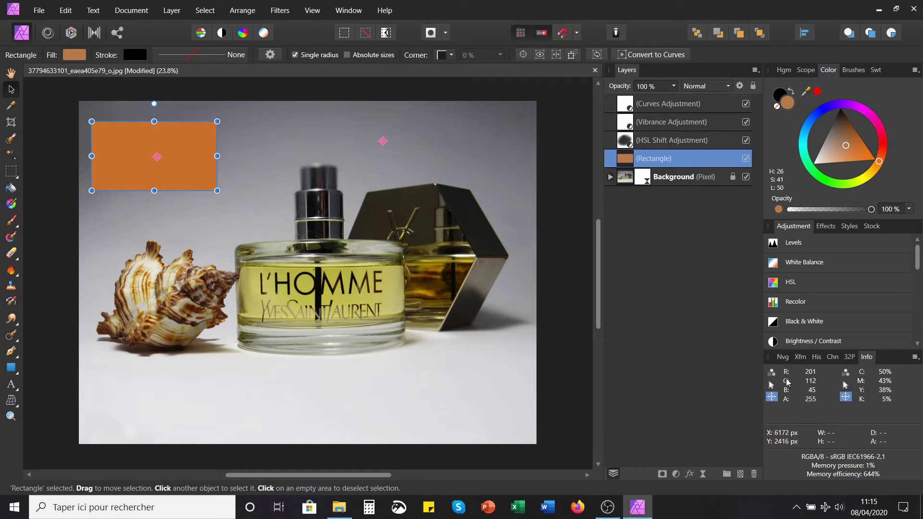
pyautogui.click(847, 374)
pyautogui.click(859, 388)
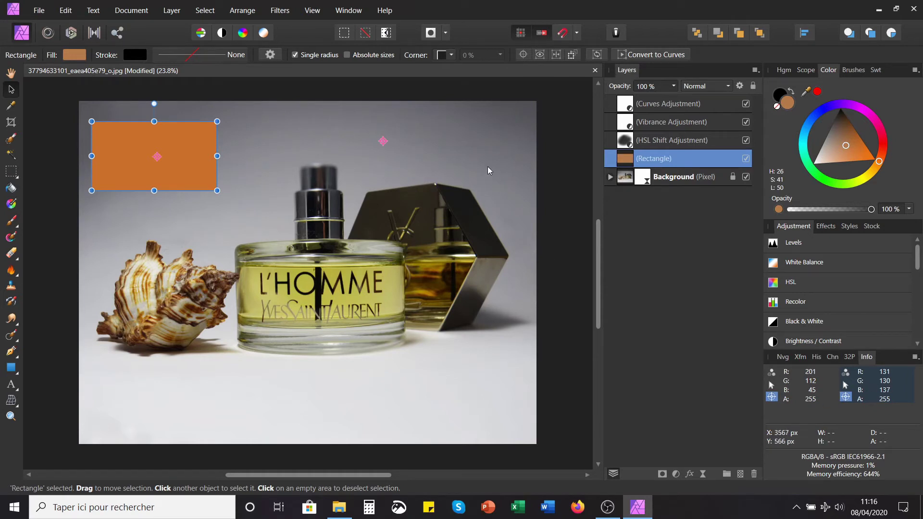
# Move the Rectangle layer above all adjustments and add a new Curves adjustment directly beneath it
pyautogui.moveTo(629, 162); pyautogui.dragTo(620, 102)
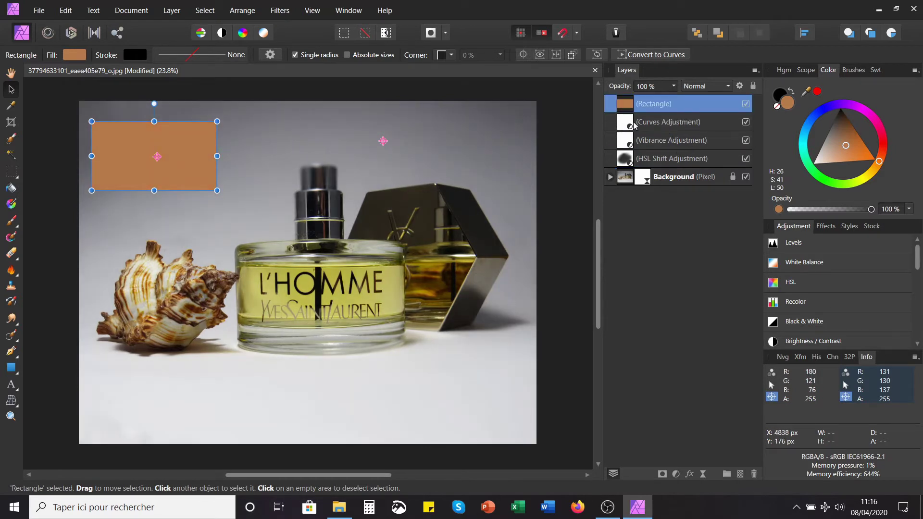
pyautogui.click(161, 7)
pyautogui.moveTo(204, 127)
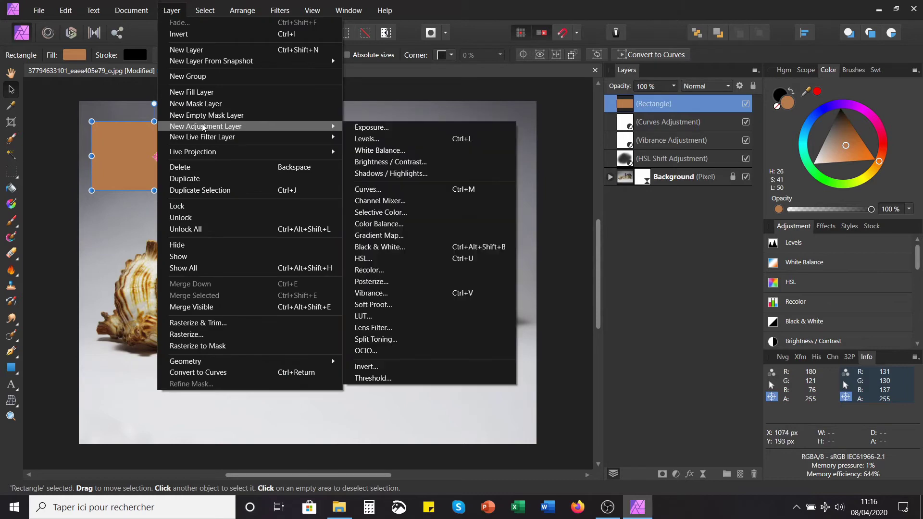
pyautogui.click(413, 188)
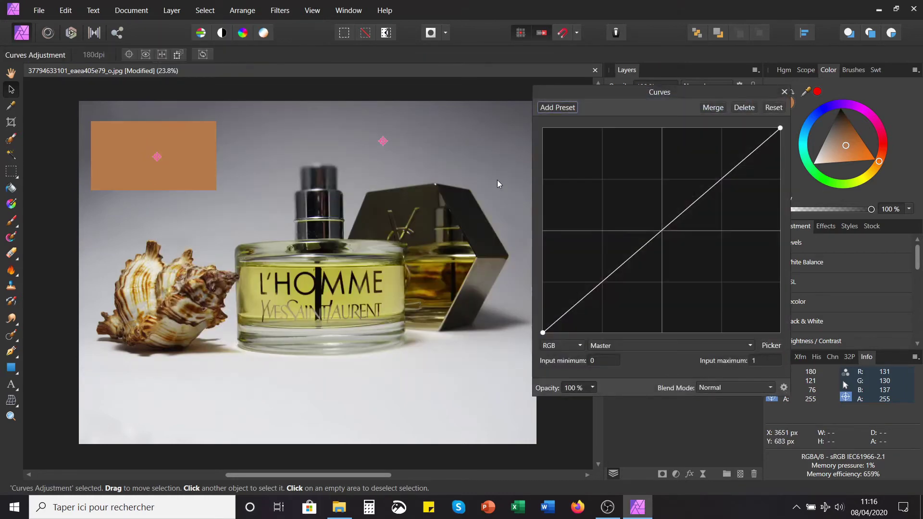
pyautogui.moveTo(629, 100)
pyautogui.mouseDown()
pyautogui.moveTo(468, 207)
pyautogui.moveTo(533, 198)
pyautogui.mouseUp()
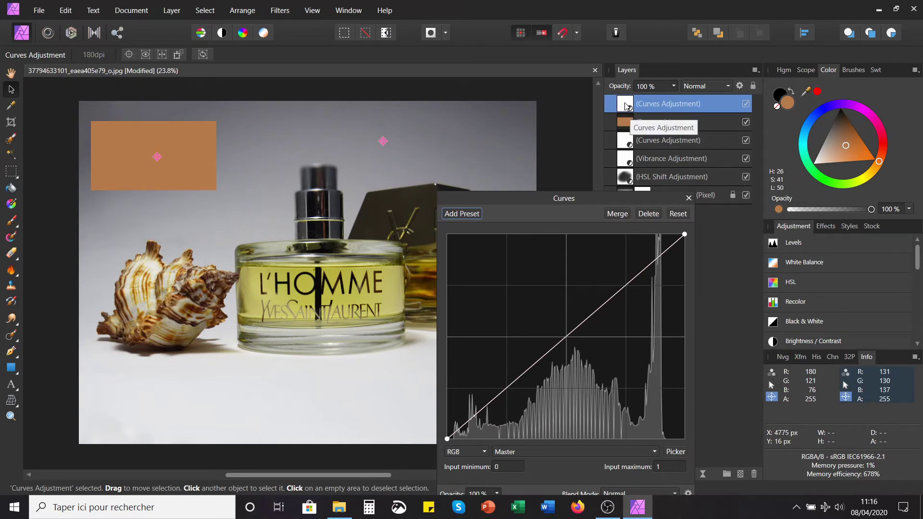
pyautogui.moveTo(623, 117); pyautogui.dragTo(623, 129)
pyautogui.moveTo(543, 199); pyautogui.dragTo(554, 124)
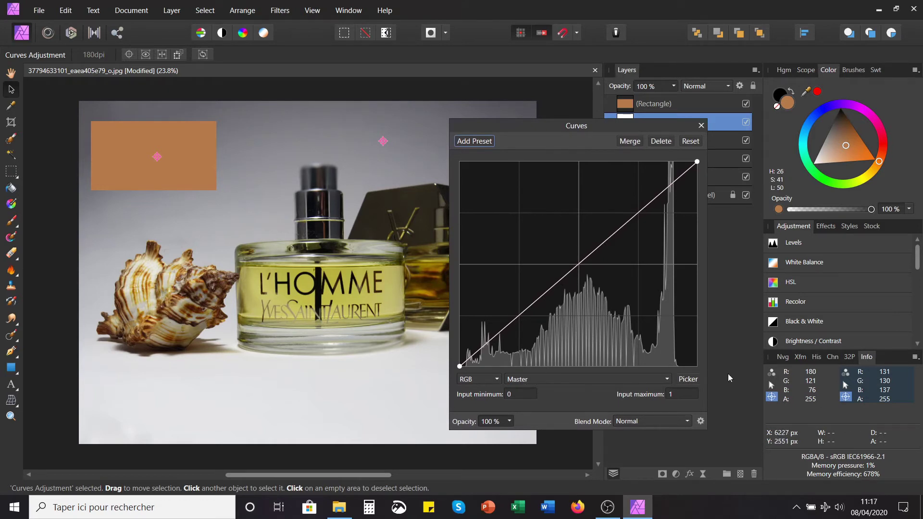
# Raise the new Curves adjustment's Red channel with the Picker on the grey backdrop, bringing the backdrop sampler's red to about 181
pyautogui.click(537, 380)
pyautogui.click(532, 405)
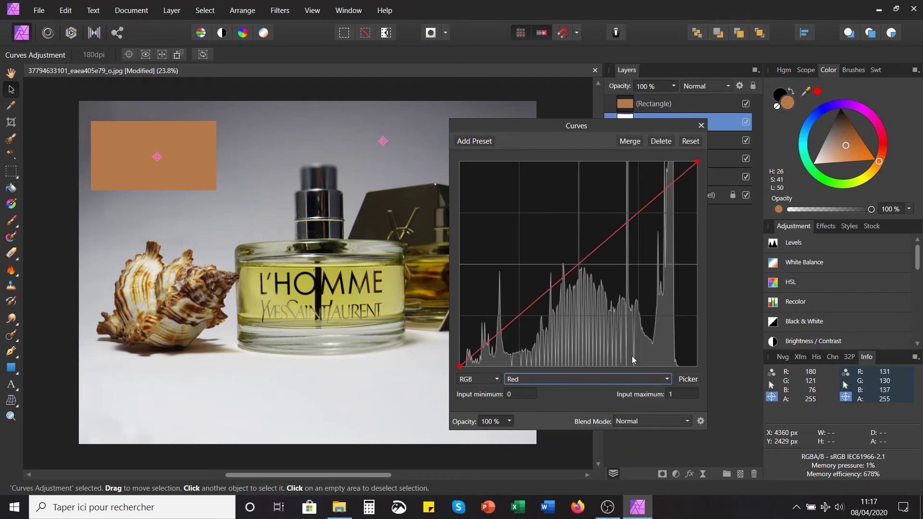
pyautogui.moveTo(567, 126); pyautogui.dragTo(634, 144)
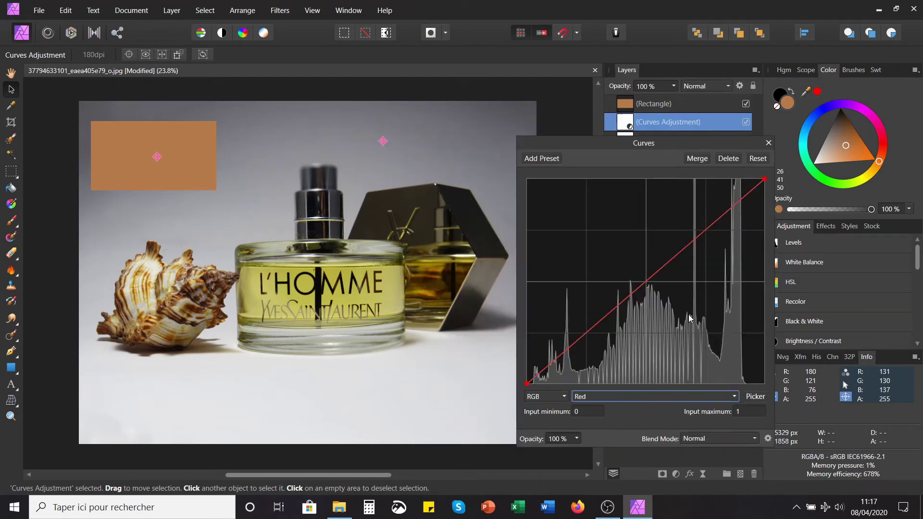
pyautogui.click(746, 394)
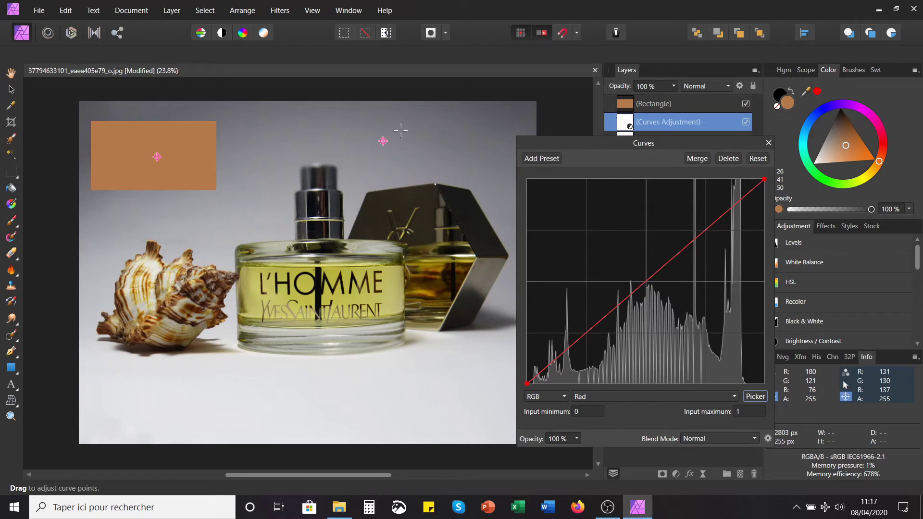
pyautogui.moveTo(400, 130); pyautogui.dragTo(359, 42)
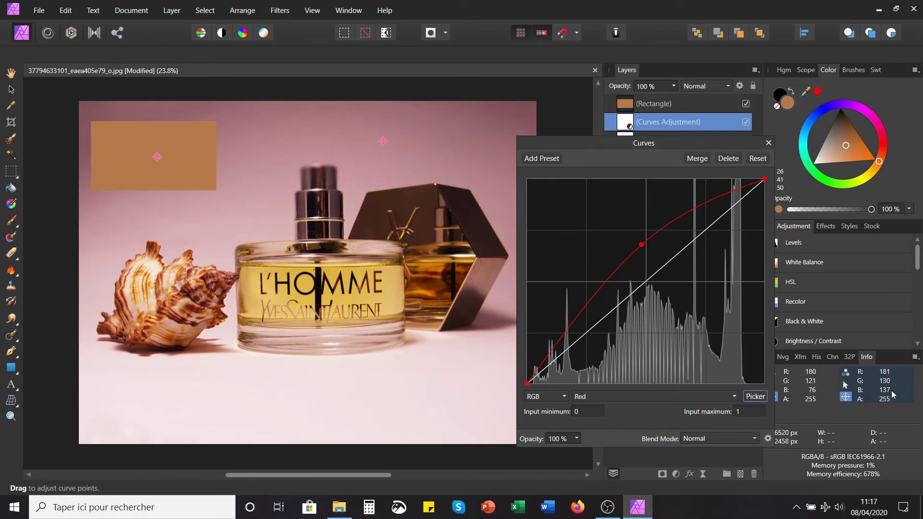
# Lower the Green channel curve slightly by picking on the backdrop, bringing the backdrop sampler's green to about 122
pyautogui.click(634, 399)
pyautogui.click(604, 434)
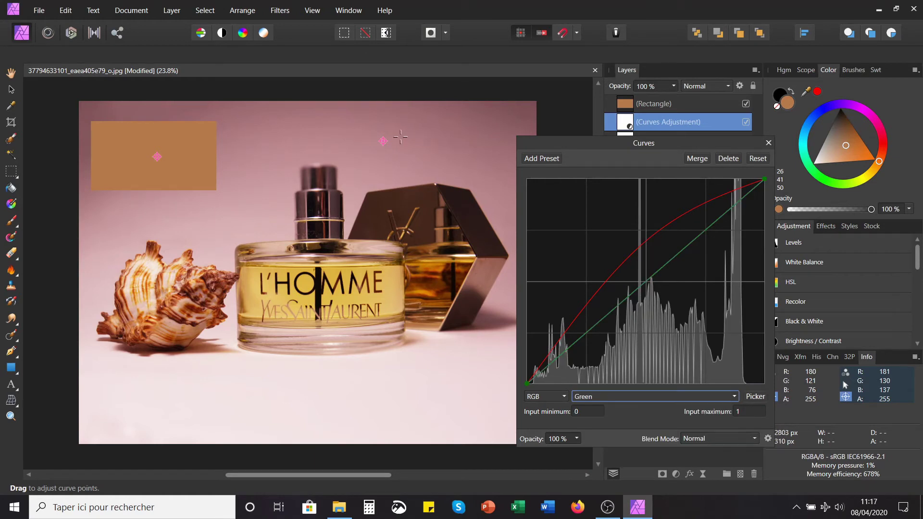
pyautogui.moveTo(401, 138); pyautogui.dragTo(401, 149)
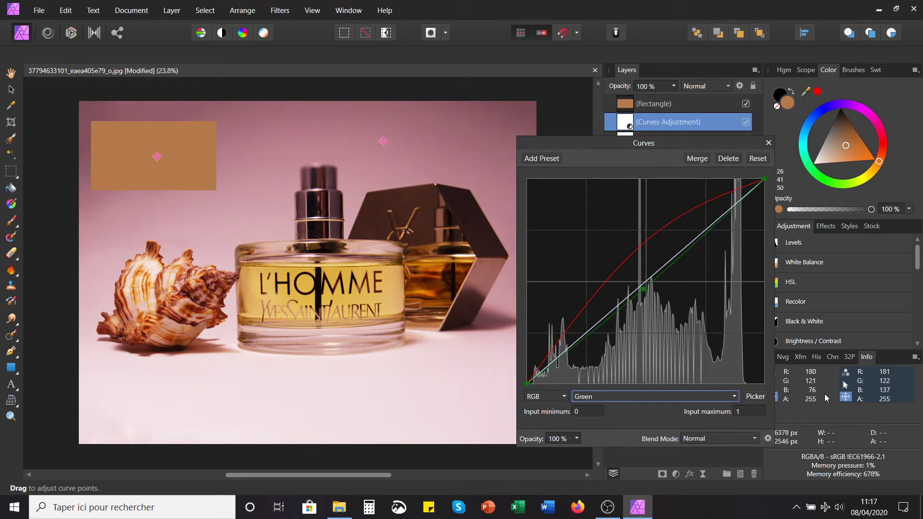
# Lower the Blue channel curve by picking on the backdrop, bringing the sampler's blue to about 78, and close the Curves settings
pyautogui.click(615, 398)
pyautogui.click(603, 451)
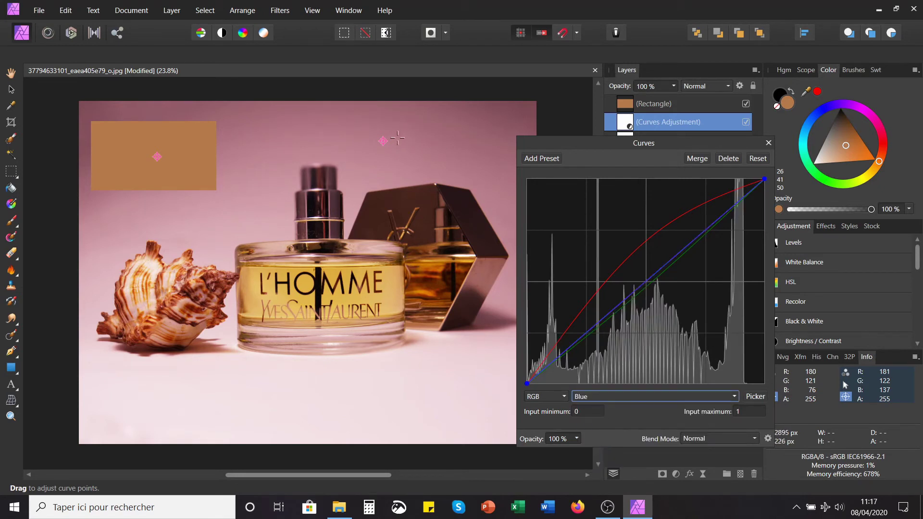
pyautogui.moveTo(389, 136); pyautogui.dragTo(394, 183)
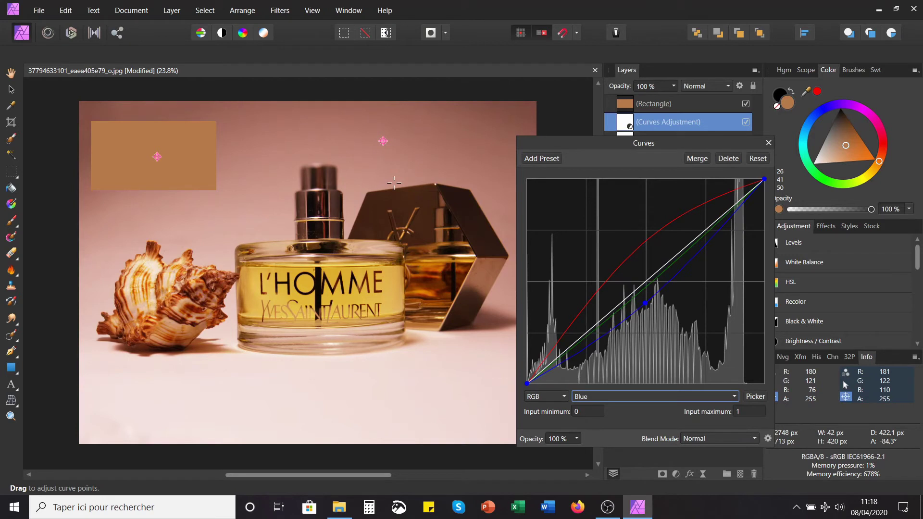
pyautogui.moveTo(395, 186); pyautogui.dragTo(403, 240)
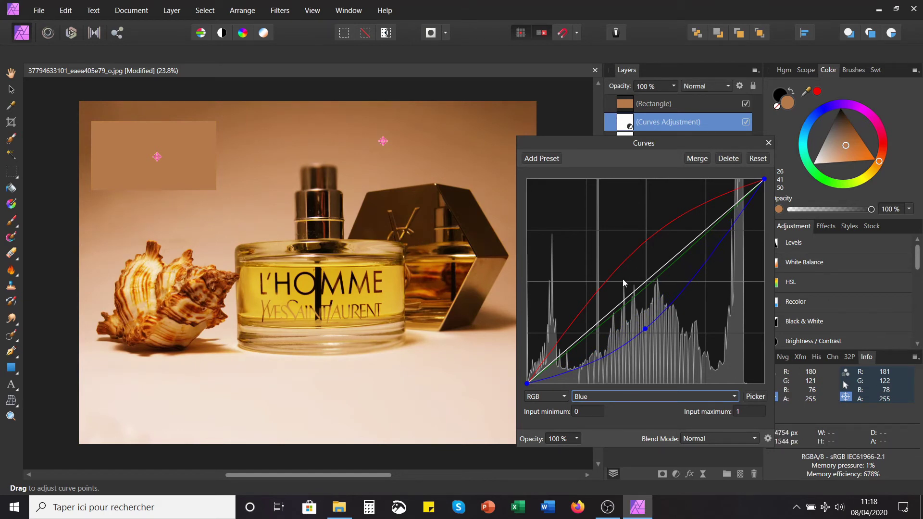
pyautogui.click(768, 142)
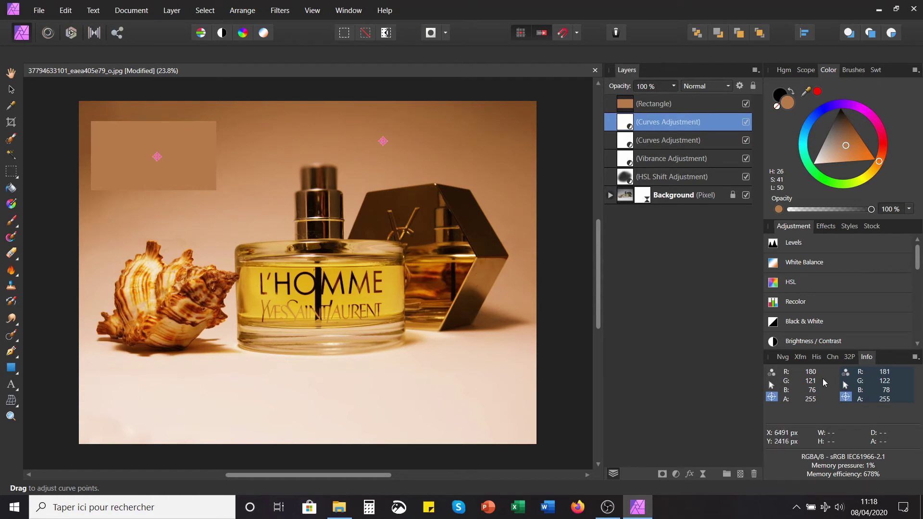
# Set both colour samplers back to following the pointer and delete the orange-brown rectangle
pyautogui.press('v')
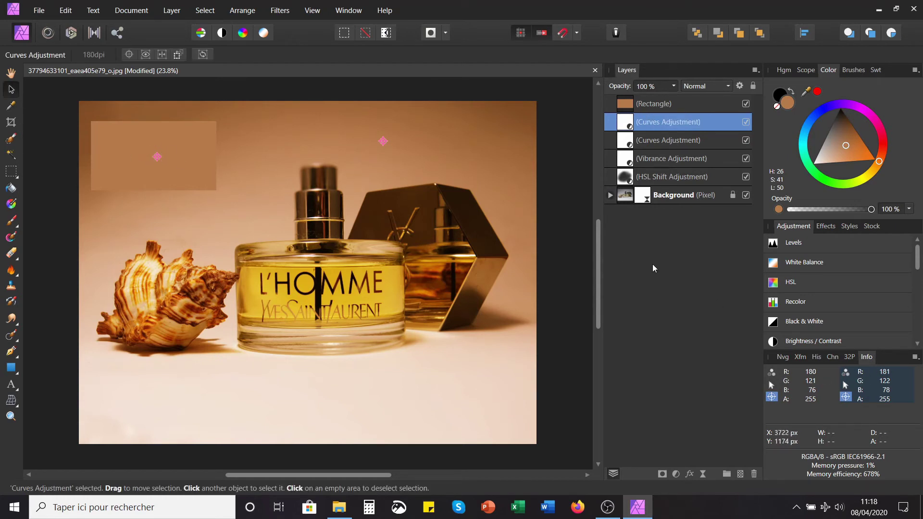
pyautogui.click(772, 385)
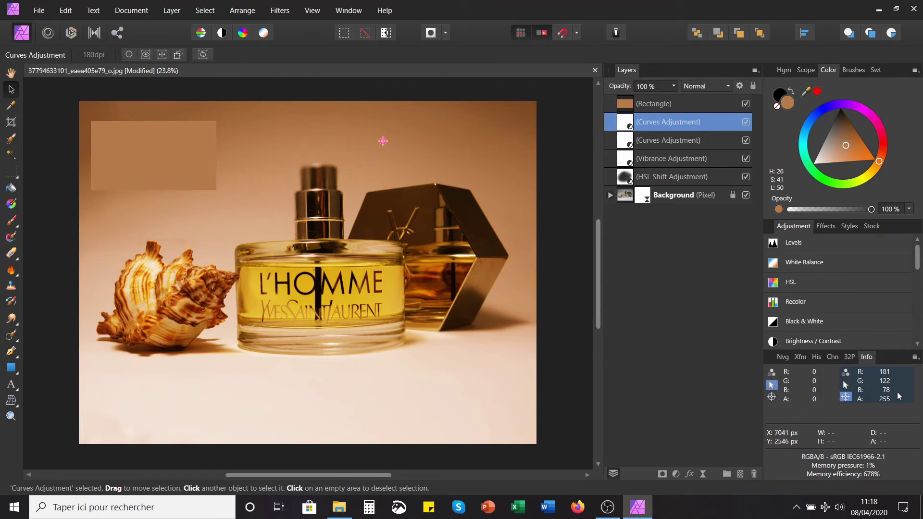
pyautogui.click(845, 385)
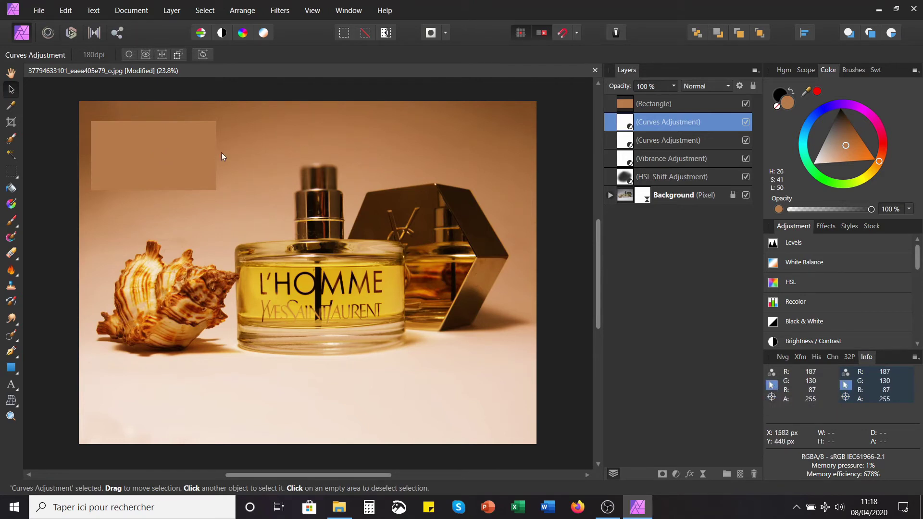
pyautogui.click(154, 161)
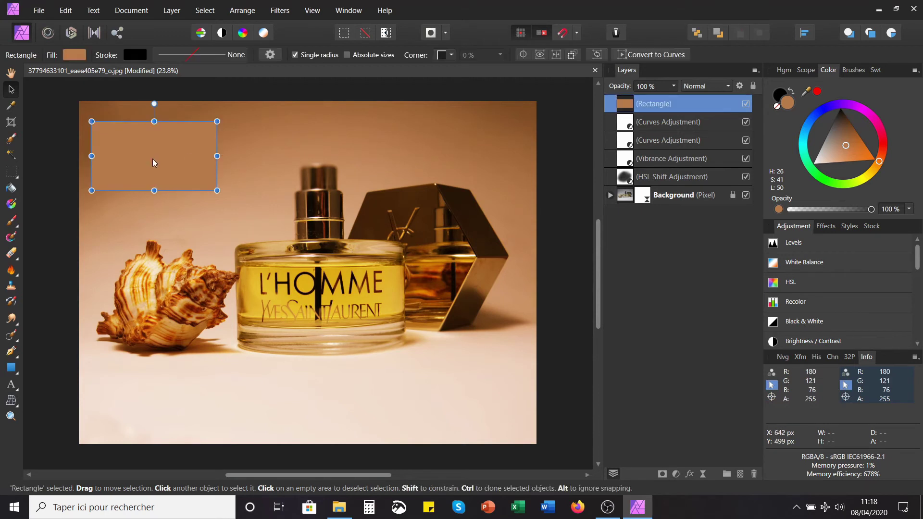
pyautogui.press('Delete')
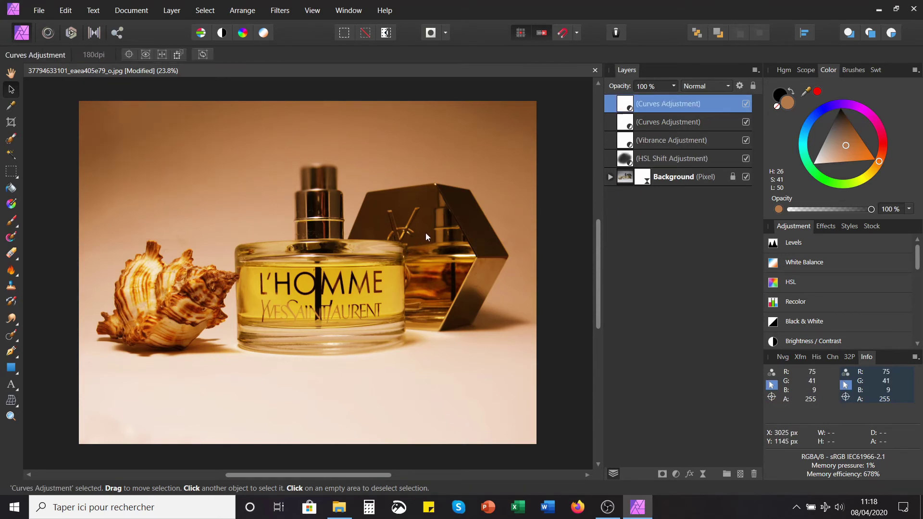
# Compare the photo with and without the uppermost Curves adjustment, leaving it enabled
pyautogui.click(745, 106)
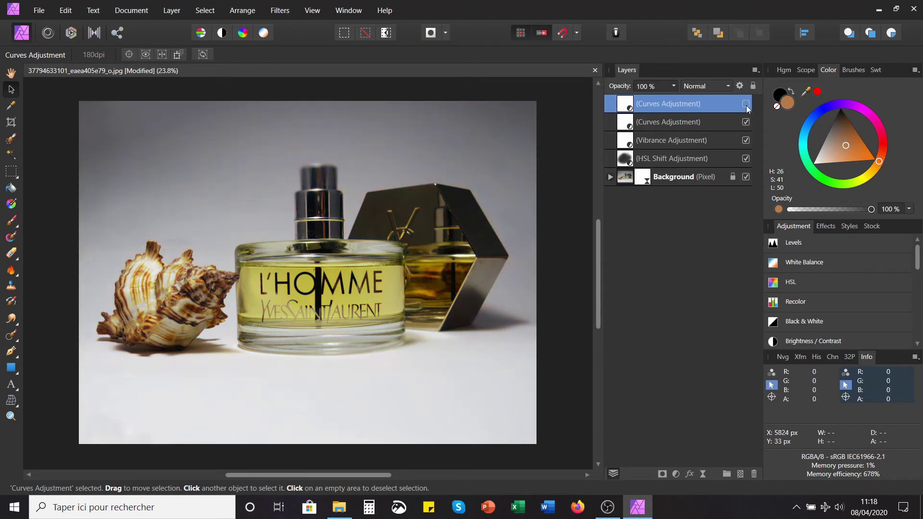
pyautogui.click(746, 105)
pyautogui.click(746, 106)
pyautogui.click(746, 105)
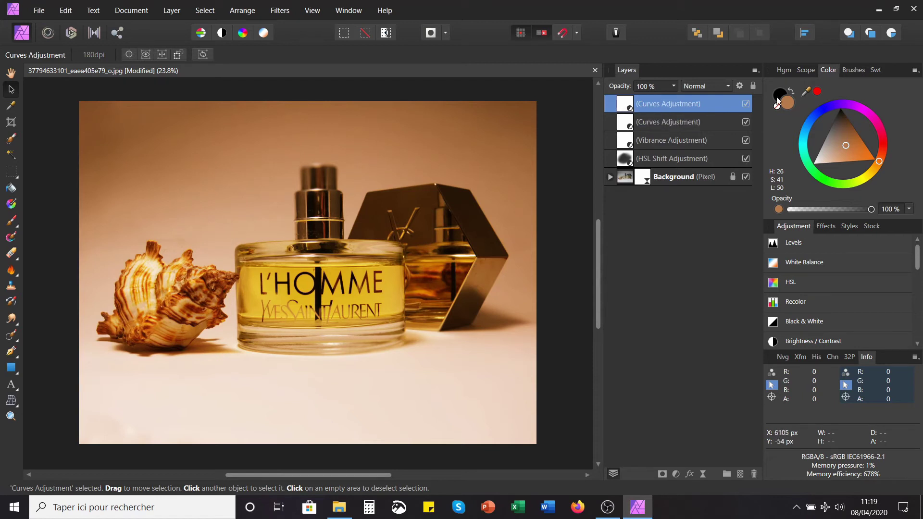
# Paint black on the uppermost Curves adjustment's mask over the bottle, the hexagonal object behind it and the shell to remove their colour tint
pyautogui.click(11, 220)
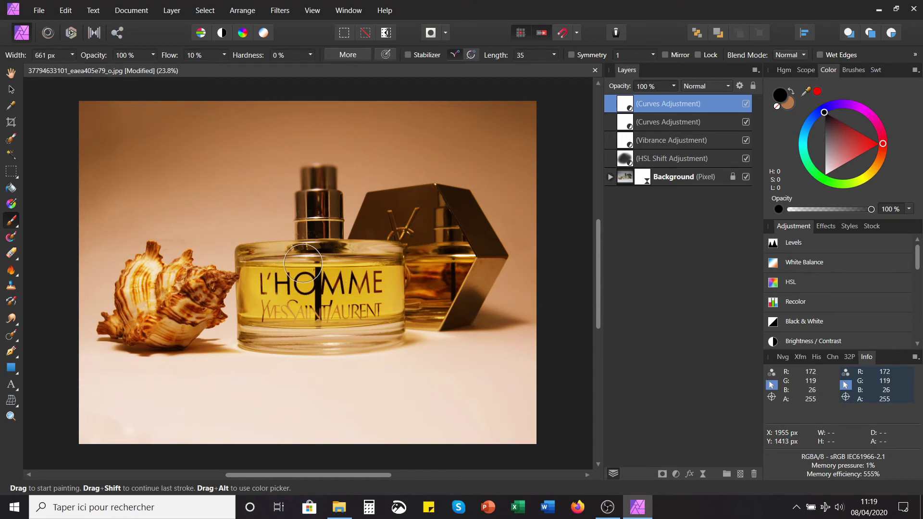
pyautogui.moveTo(250, 268)
pyautogui.mouseDown()
pyautogui.moveTo(269, 283)
pyautogui.moveTo(334, 264)
pyautogui.moveTo(293, 281)
pyautogui.moveTo(332, 300)
pyautogui.mouseUp()
pyautogui.moveTo(372, 265)
pyautogui.mouseDown()
pyautogui.moveTo(356, 299)
pyautogui.moveTo(389, 329)
pyautogui.moveTo(326, 330)
pyautogui.mouseUp()
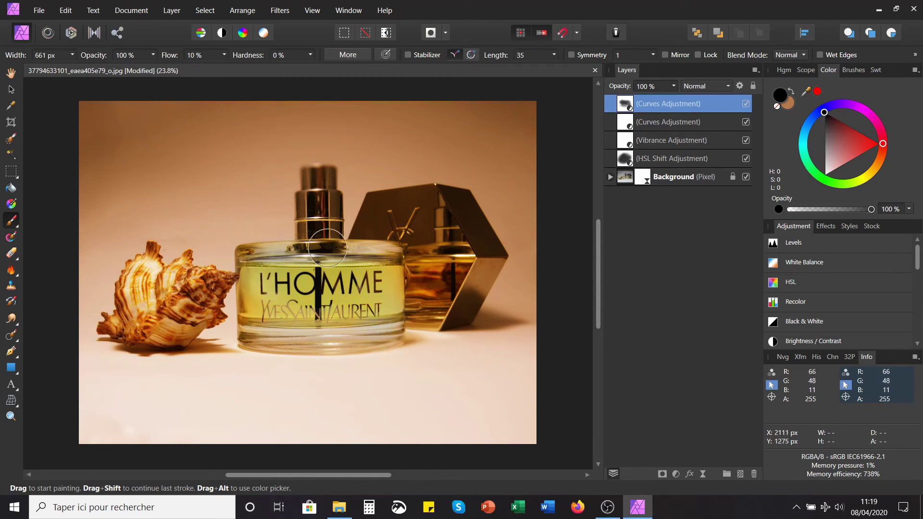
pyautogui.moveTo(326, 243)
pyautogui.mouseDown()
pyautogui.moveTo(324, 212)
pyautogui.moveTo(342, 300)
pyautogui.moveTo(415, 207)
pyautogui.moveTo(401, 221)
pyautogui.moveTo(466, 253)
pyautogui.moveTo(447, 305)
pyautogui.moveTo(435, 281)
pyautogui.mouseUp()
pyautogui.moveTo(187, 285)
pyautogui.mouseDown()
pyautogui.moveTo(167, 265)
pyautogui.moveTo(148, 273)
pyautogui.moveTo(107, 316)
pyautogui.moveTo(111, 327)
pyautogui.moveTo(165, 325)
pyautogui.moveTo(179, 319)
pyautogui.moveTo(159, 320)
pyautogui.moveTo(229, 292)
pyautogui.moveTo(190, 298)
pyautogui.moveTo(154, 284)
pyautogui.moveTo(144, 297)
pyautogui.moveTo(209, 329)
pyautogui.moveTo(167, 317)
pyautogui.moveTo(273, 305)
pyautogui.moveTo(338, 328)
pyautogui.moveTo(255, 269)
pyautogui.mouseUp()
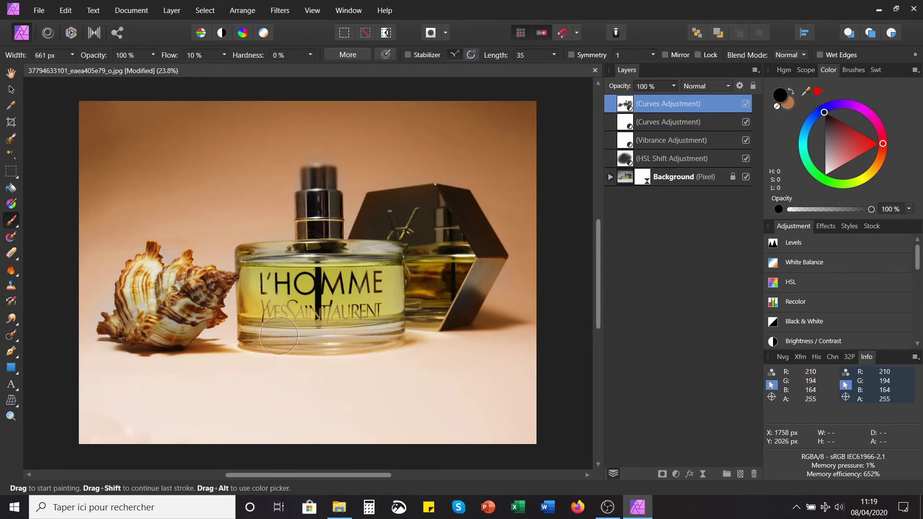
# Display the mask of the uppermost Curves adjustment on its own to inspect the painted areas
pyautogui.click(12, 89)
pyautogui.keyDown('alt'); pyautogui.click(622, 105); pyautogui.keyUp('alt')
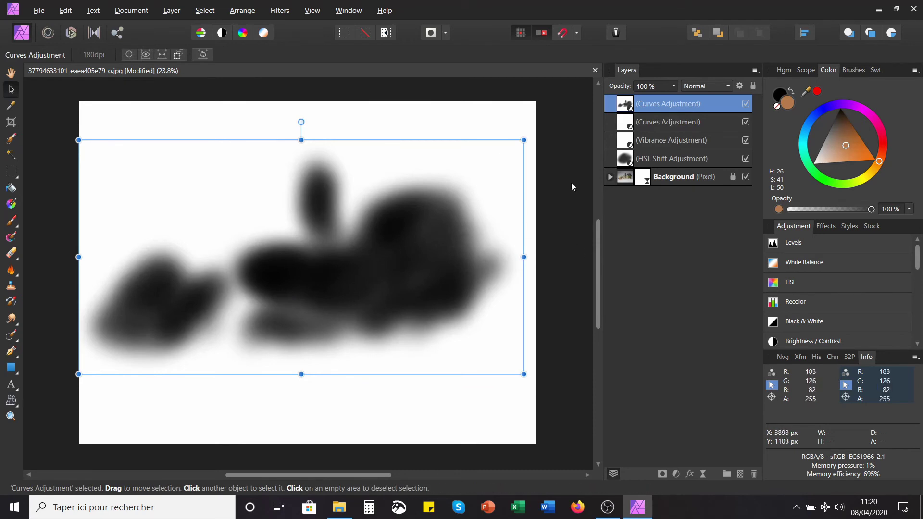
# Leave the mask display, deselect the layers, and check the photo with the uppermost Curves adjustment toggled
pyautogui.click(662, 123)
pyautogui.click(654, 102)
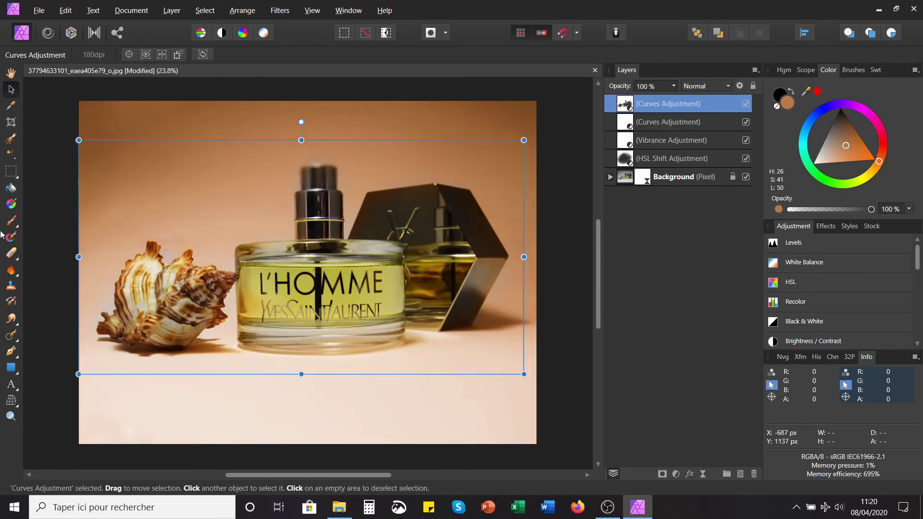
pyautogui.click(73, 225)
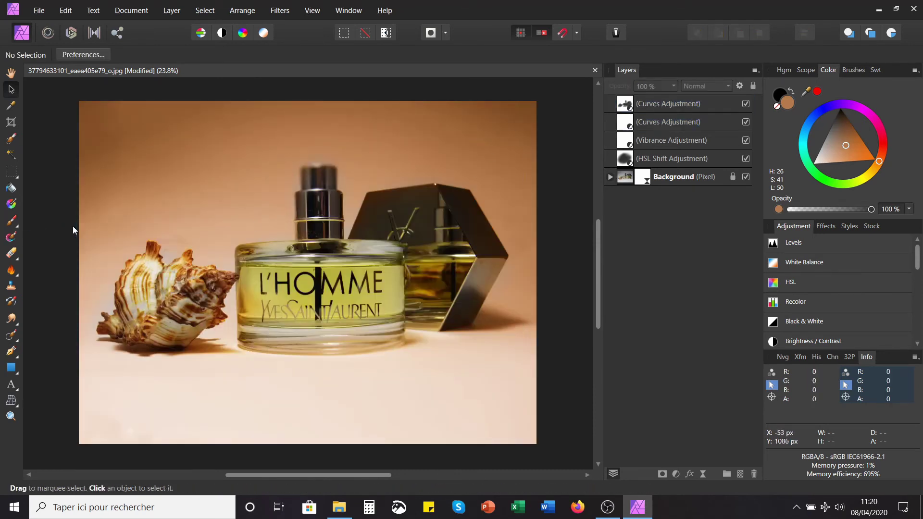
pyautogui.click(745, 104)
# Lower the uppermost Curves adjustment's opacity to 75% and compare the photo with and without it
pyautogui.click(668, 107)
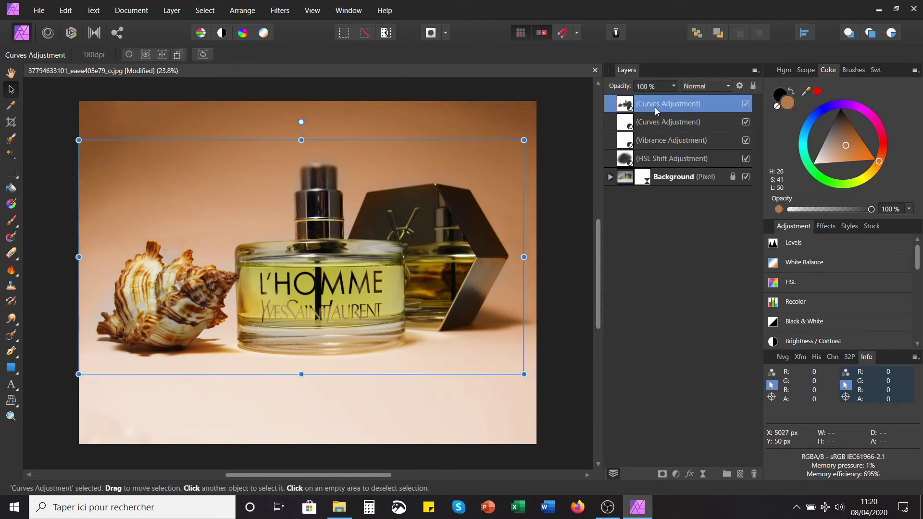
pyautogui.click(674, 87)
pyautogui.moveTo(675, 98); pyautogui.dragTo(653, 114)
pyautogui.click(65, 206)
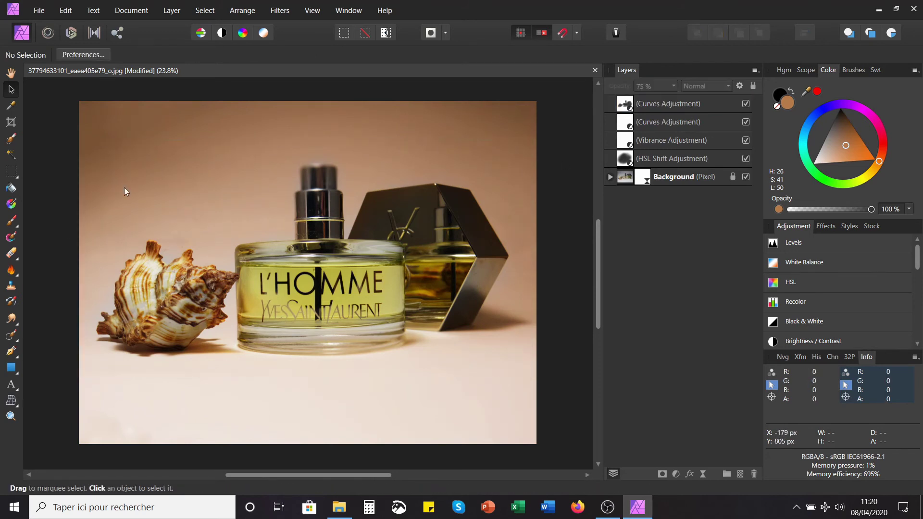
pyautogui.click(746, 104)
pyautogui.click(745, 103)
# Add a live Vignette filter to the Background layer and expand that layer to show its nested filters
pyautogui.click(628, 179)
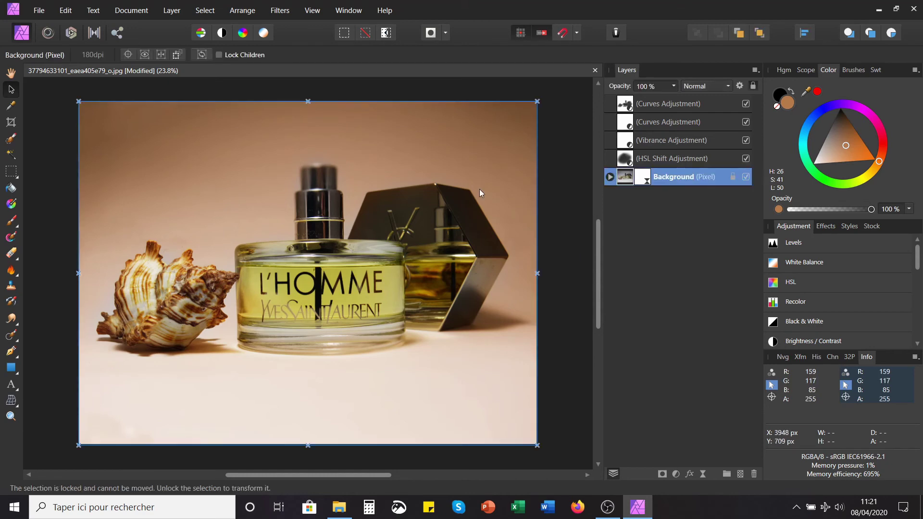
pyautogui.click(165, 11)
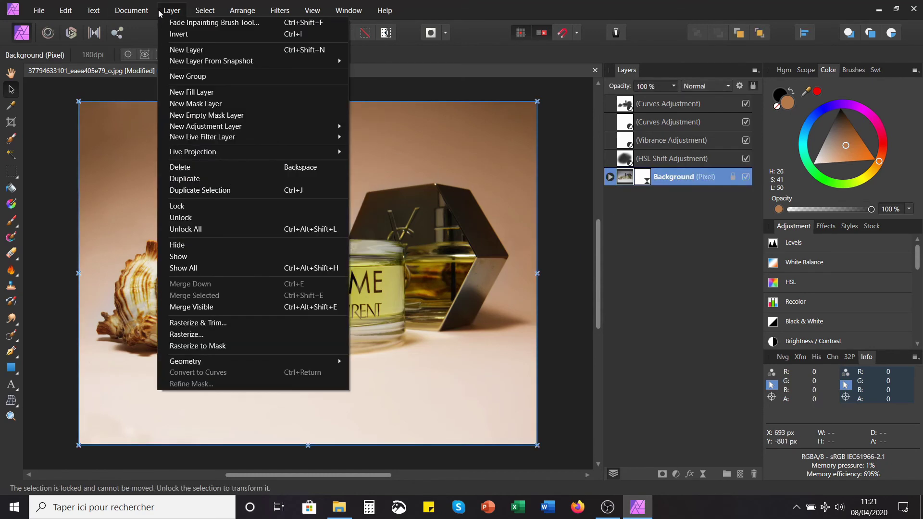
pyautogui.moveTo(210, 126)
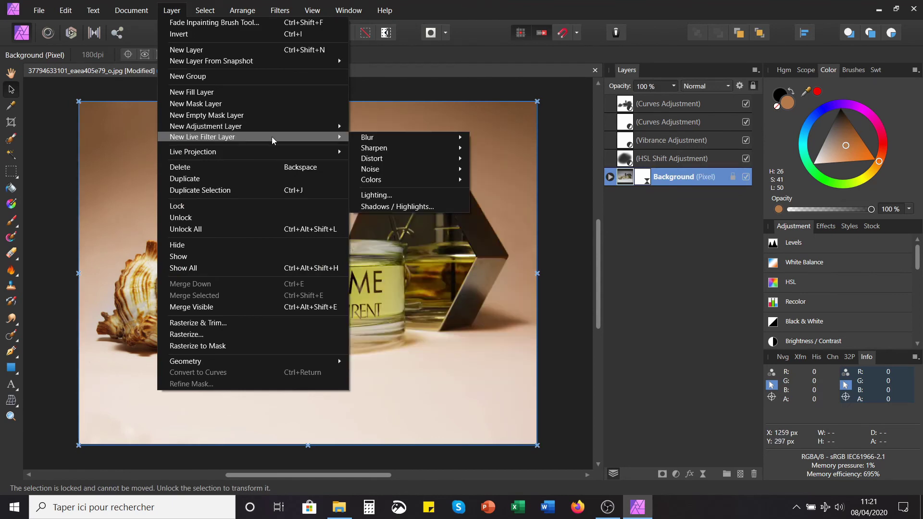
pyautogui.moveTo(393, 184)
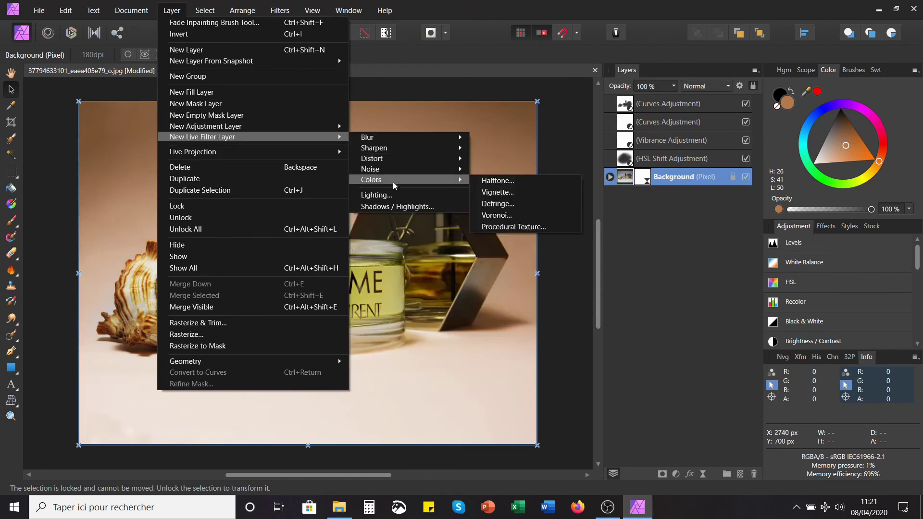
pyautogui.click(515, 191)
pyautogui.moveTo(589, 198); pyautogui.dragTo(612, 206)
pyautogui.click(609, 177)
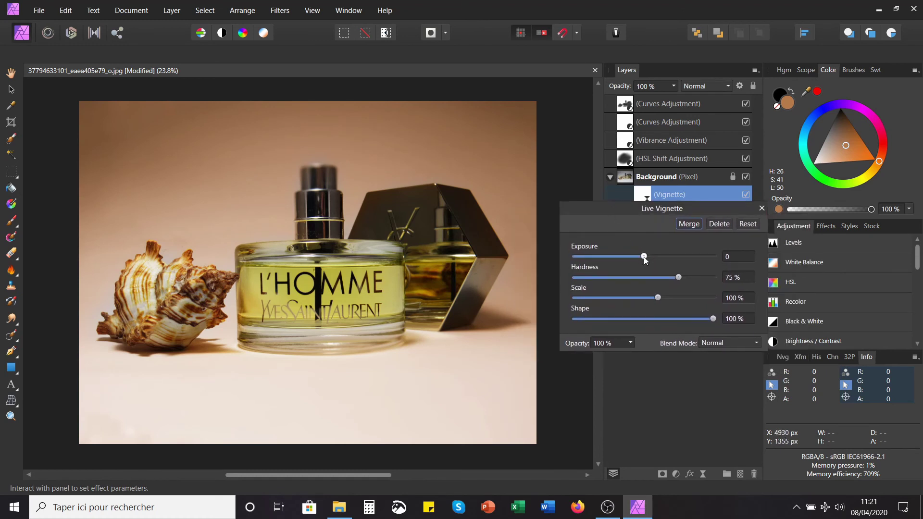
# Set the vignette's exposure to -4, hardness to 20%, scale to 367% and shape to 63%
pyautogui.moveTo(644, 256); pyautogui.dragTo(405, 255)
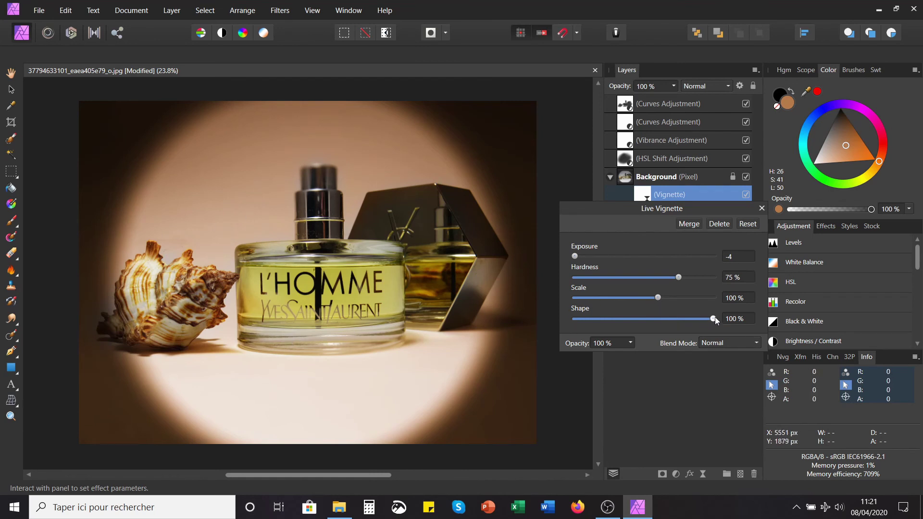
pyautogui.moveTo(714, 316); pyautogui.dragTo(662, 330)
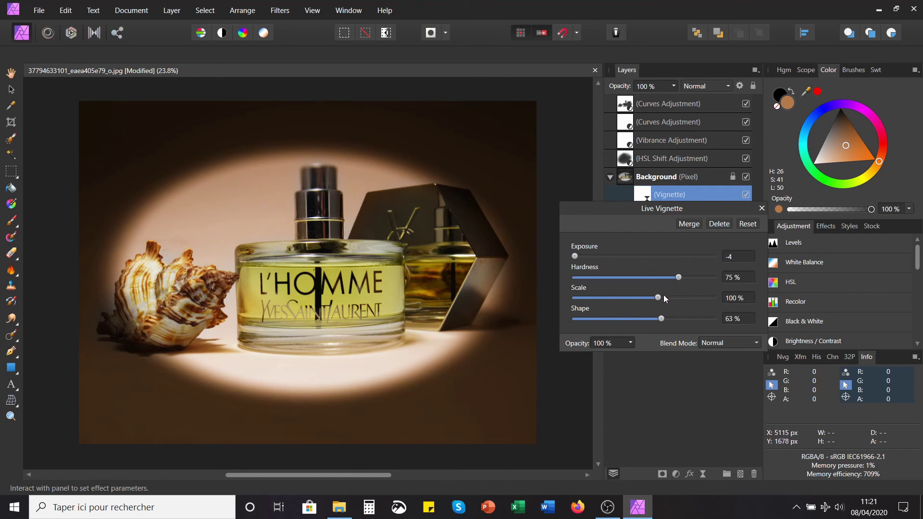
pyautogui.moveTo(663, 296); pyautogui.dragTo(869, 301)
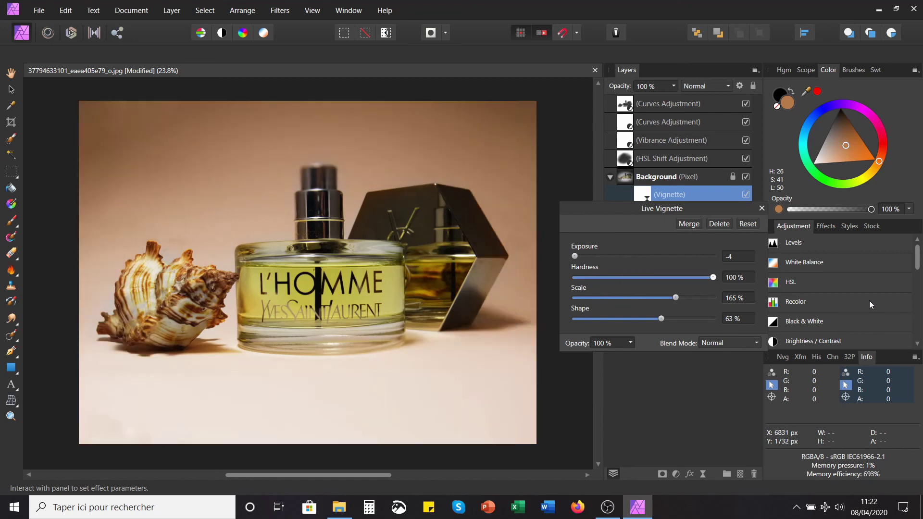
pyautogui.moveTo(675, 297); pyautogui.dragTo(602, 282)
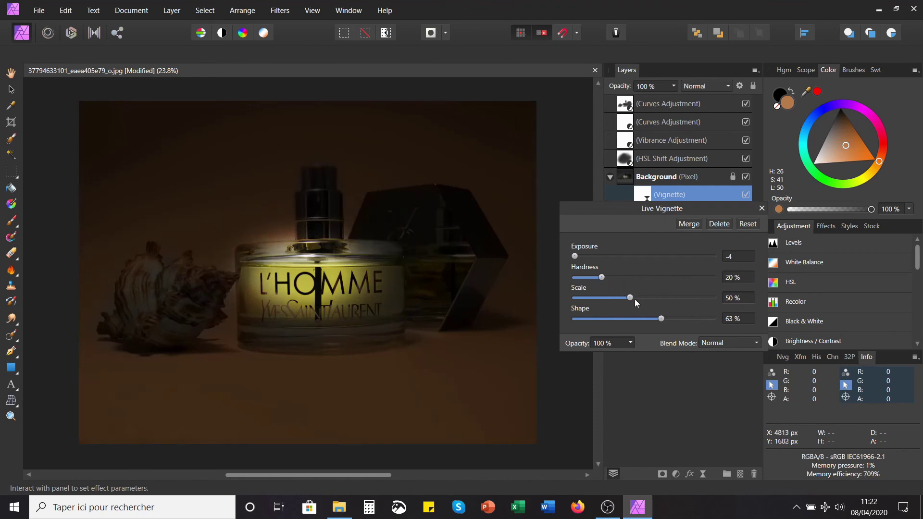
pyautogui.moveTo(631, 299); pyautogui.dragTo(709, 304)
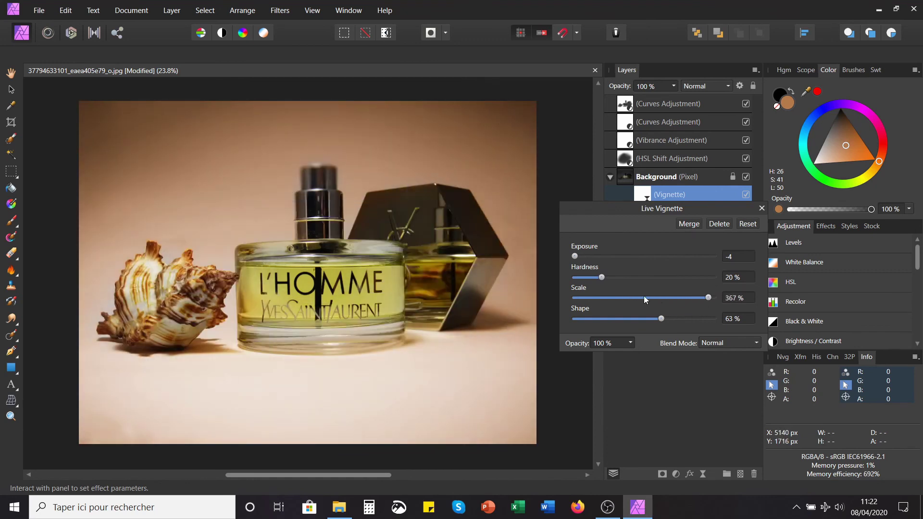
# Show the Navigator preview of the whole photo and reposition the Live Vignette dialog below the Background layer
pyautogui.moveTo(687, 209); pyautogui.dragTo(652, 171)
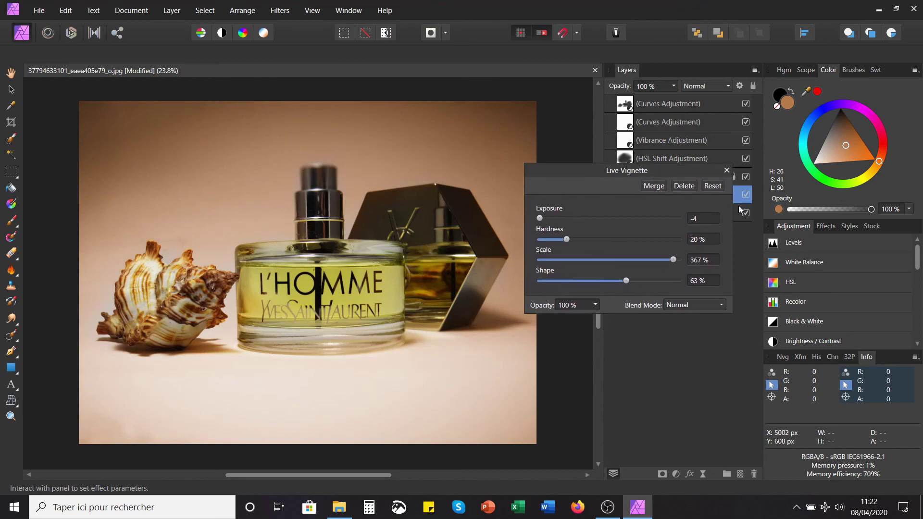
pyautogui.click(782, 358)
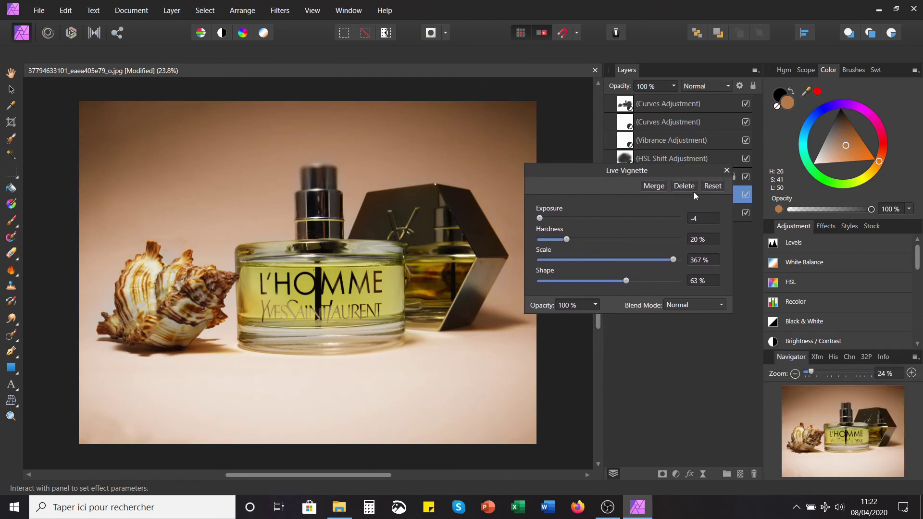
pyautogui.moveTo(636, 172); pyautogui.dragTo(656, 173)
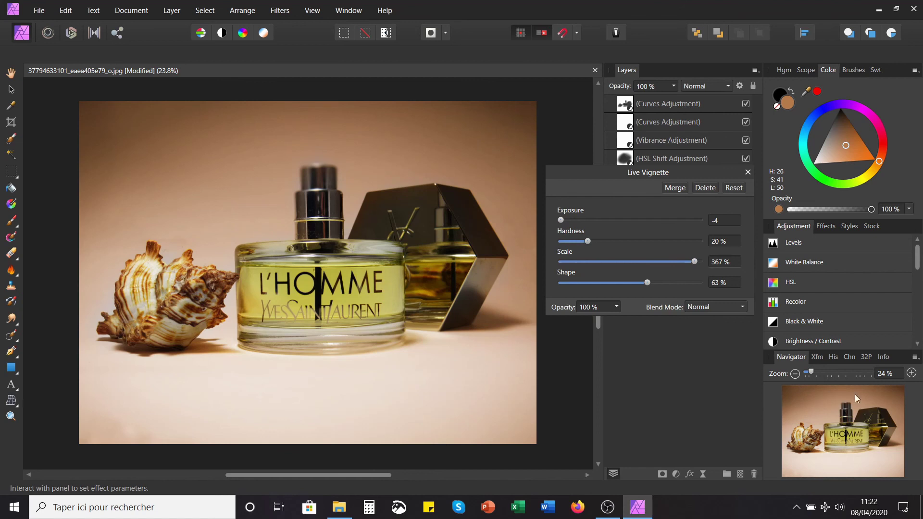
pyautogui.moveTo(639, 172); pyautogui.dragTo(637, 196)
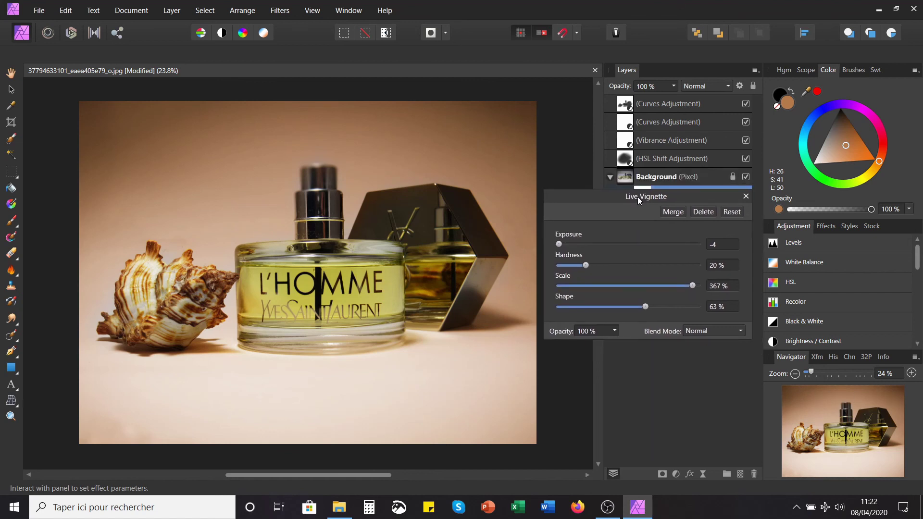
# Soften the vignette by setting its exposure to about -1.486, and close its settings
pyautogui.moveTo(559, 242); pyautogui.dragTo(630, 256)
pyautogui.moveTo(630, 257); pyautogui.dragTo(627, 257)
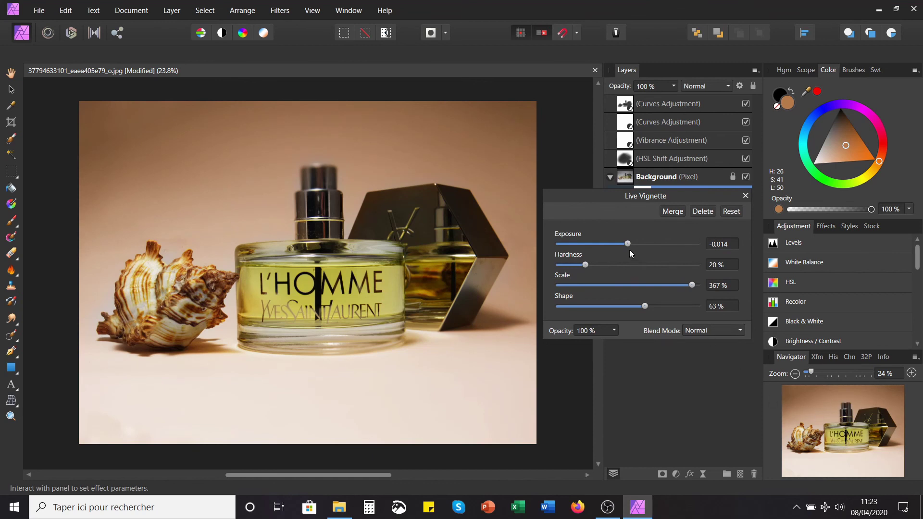
pyautogui.moveTo(627, 243); pyautogui.dragTo(601, 247)
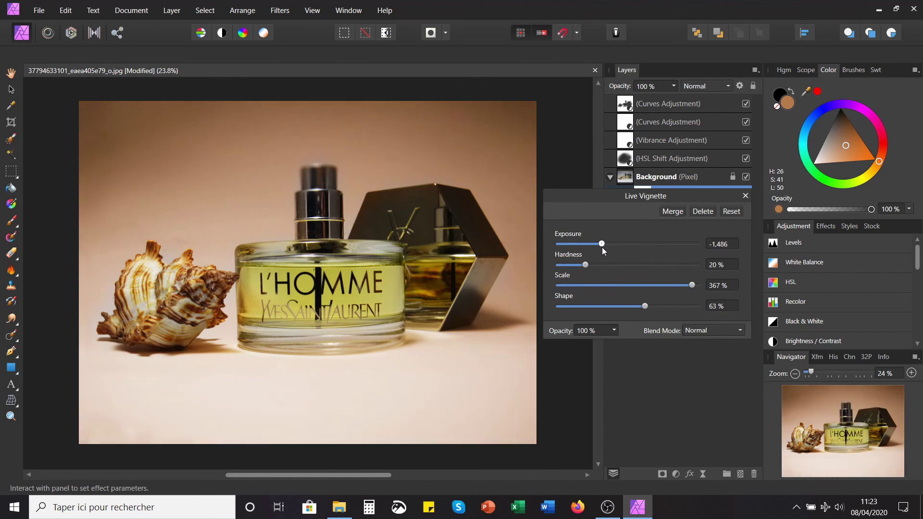
pyautogui.click(745, 196)
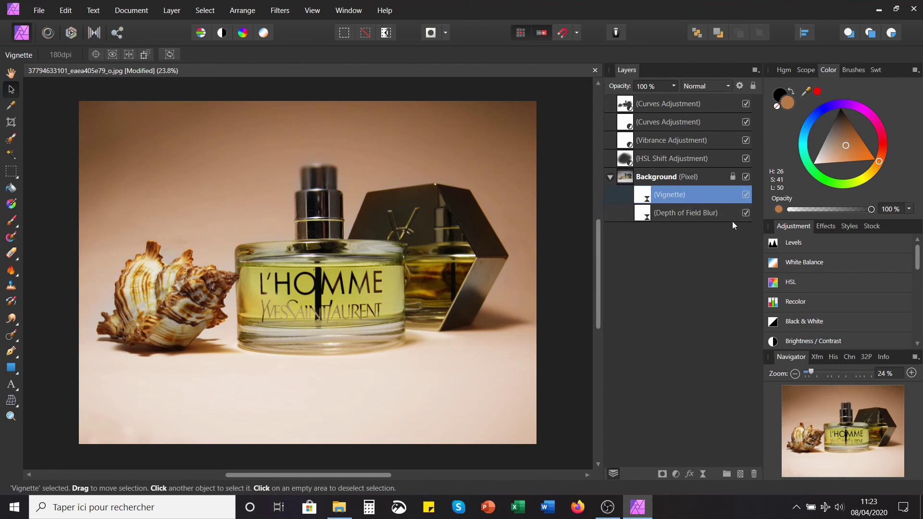
# Compare the photo with and without the Vignette filter, leaving it enabled, and collapse the Background layer
pyautogui.click(745, 195)
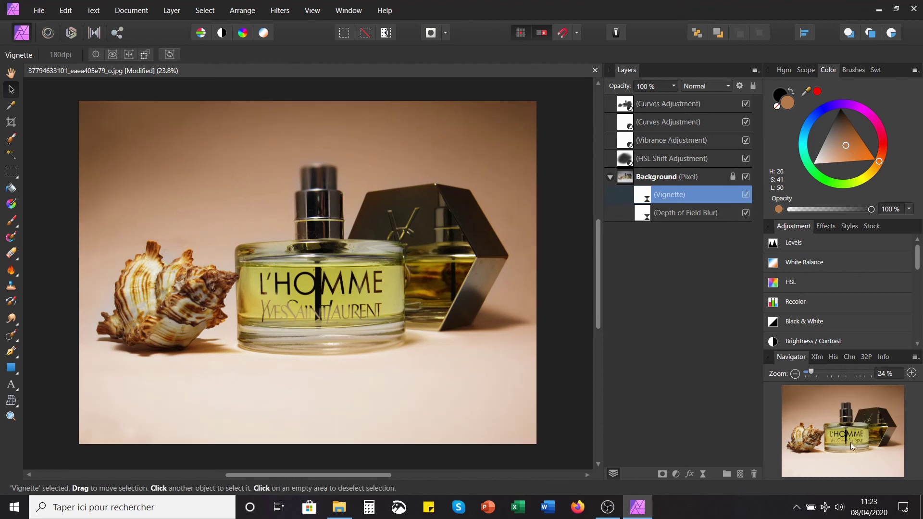
pyautogui.click(746, 194)
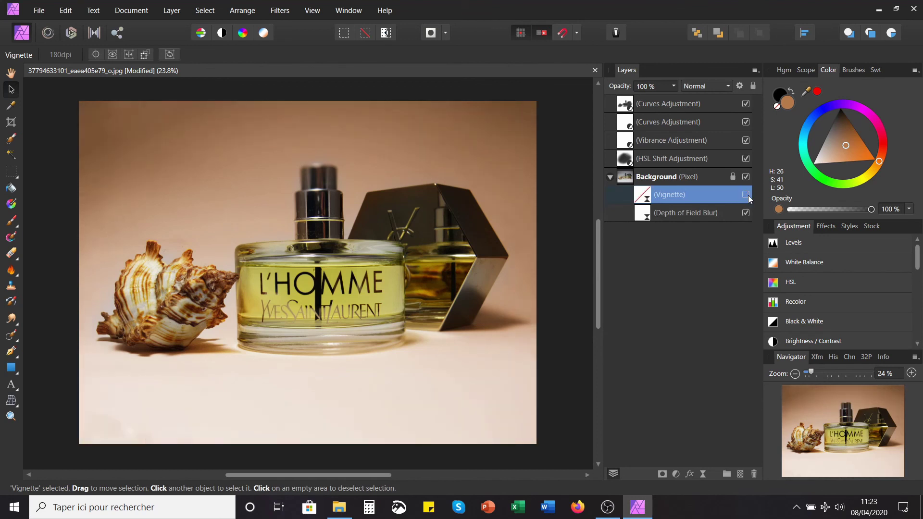
pyautogui.click(746, 193)
pyautogui.click(746, 192)
pyautogui.click(746, 194)
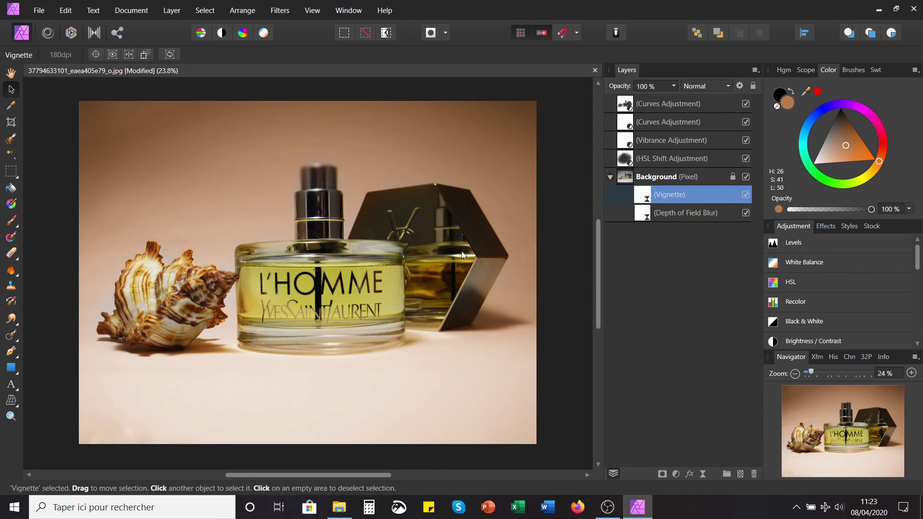
pyautogui.click(609, 176)
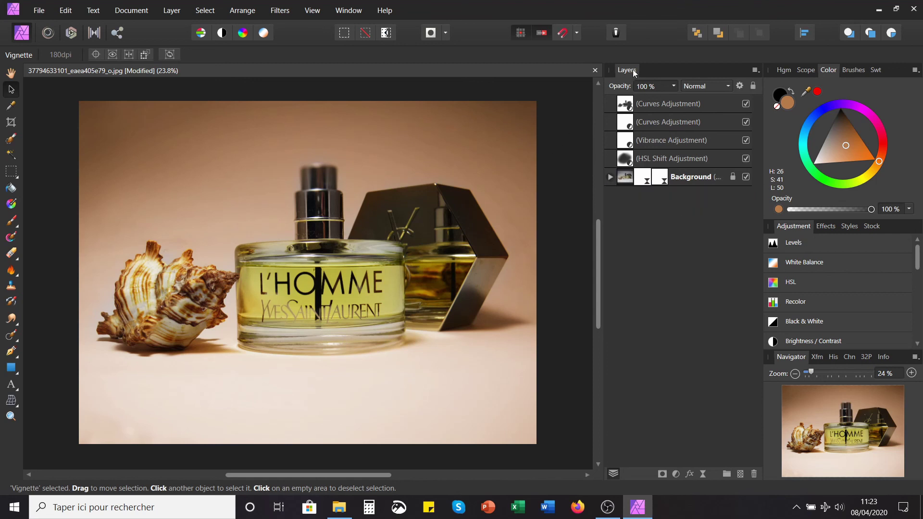